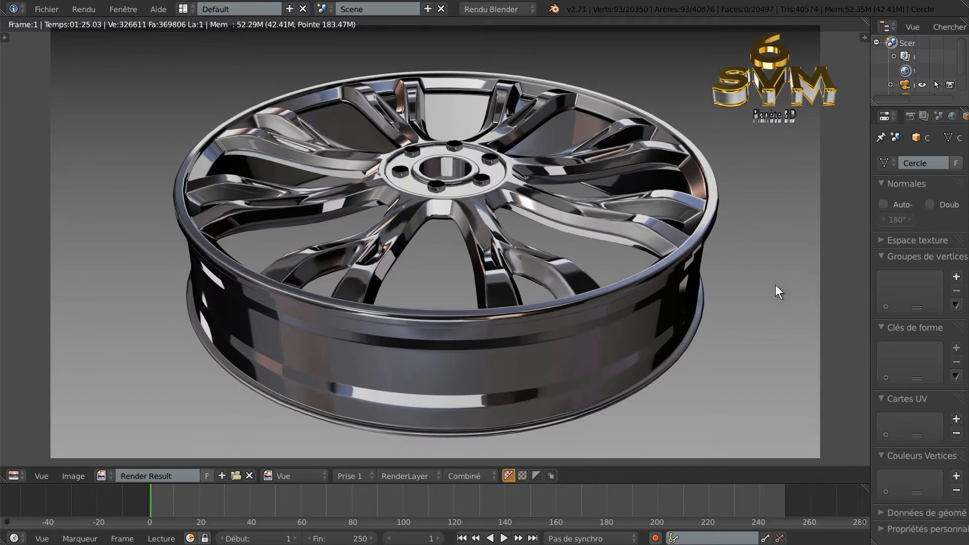
Switch from the finished wheel render to the other Blender window with the empty top-view scene.
scroll(753, 295, "down", 1)
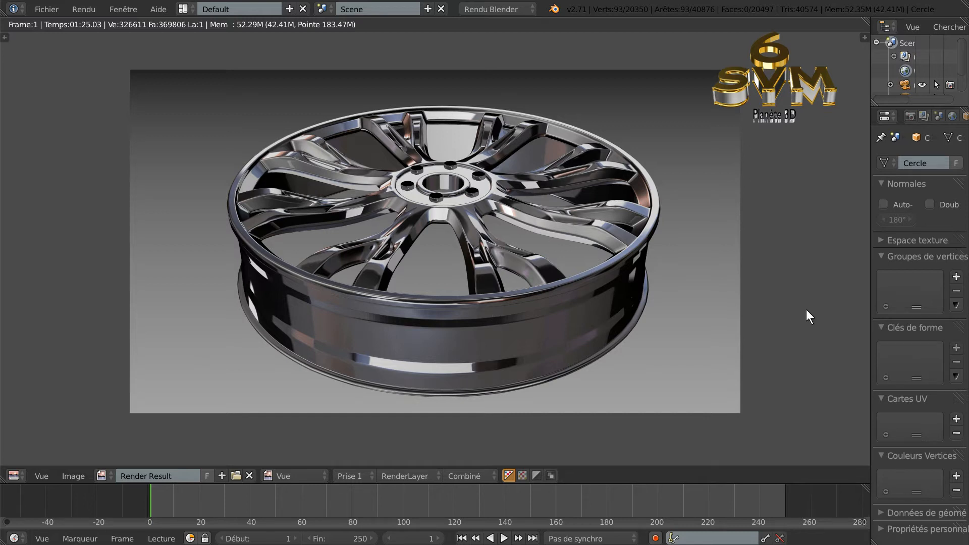
left_click_drag(870, 261, 897, 261)
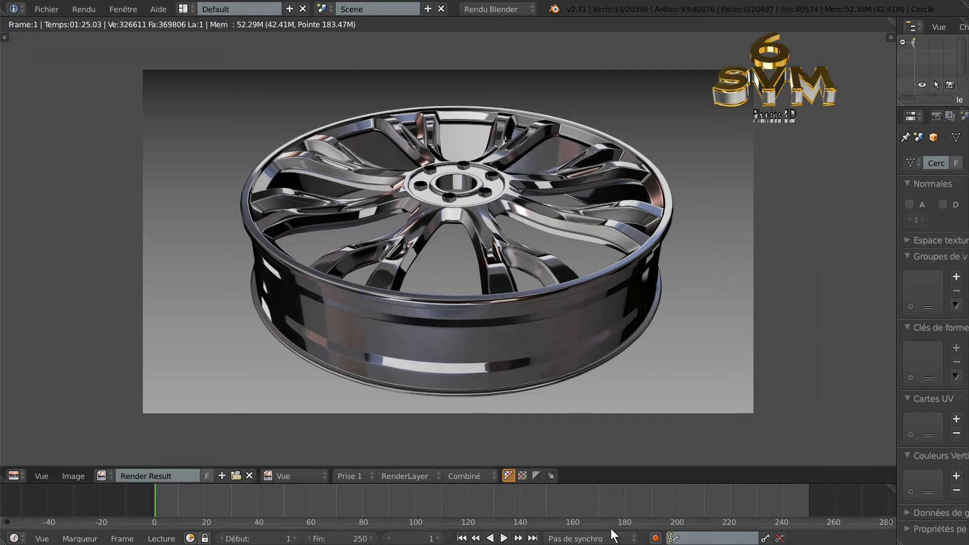
left_click(604, 544)
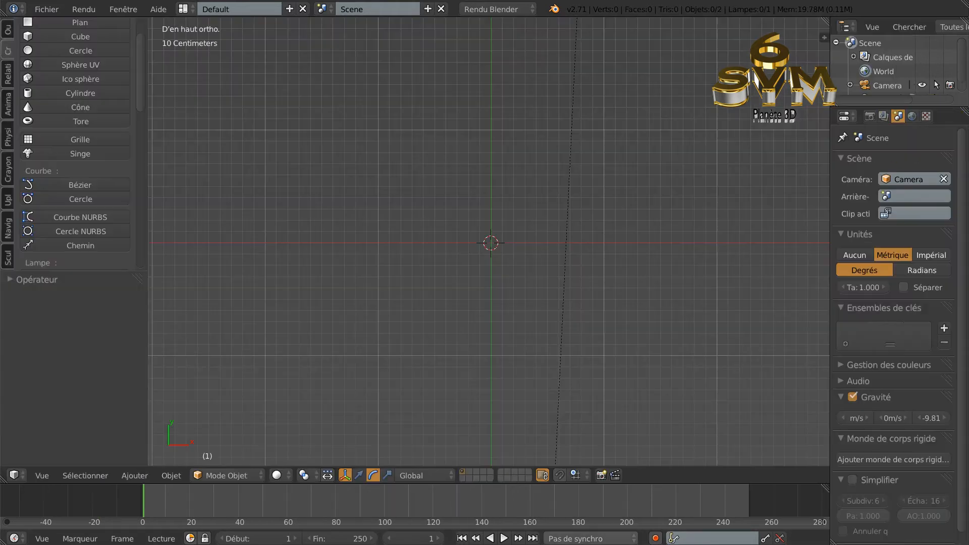
right_click(598, 544)
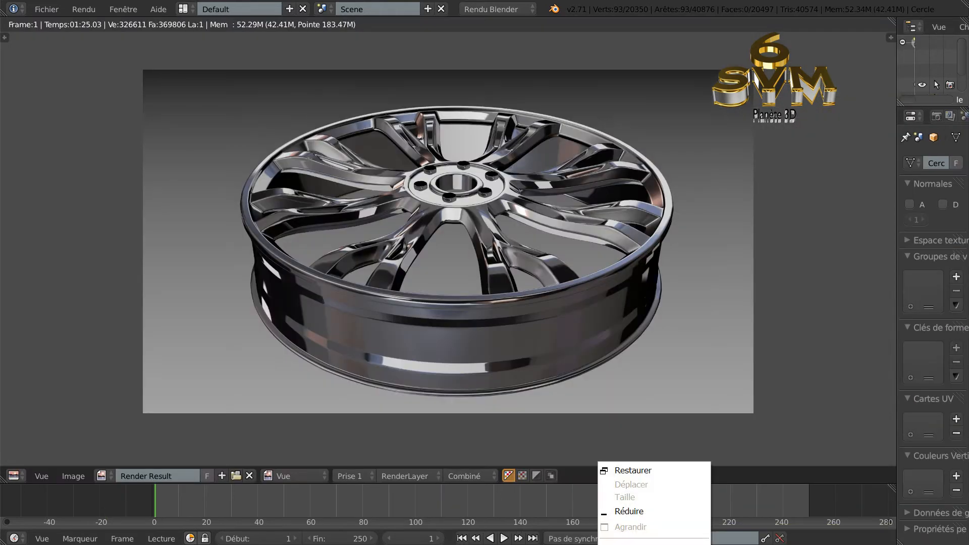
left_click(622, 544)
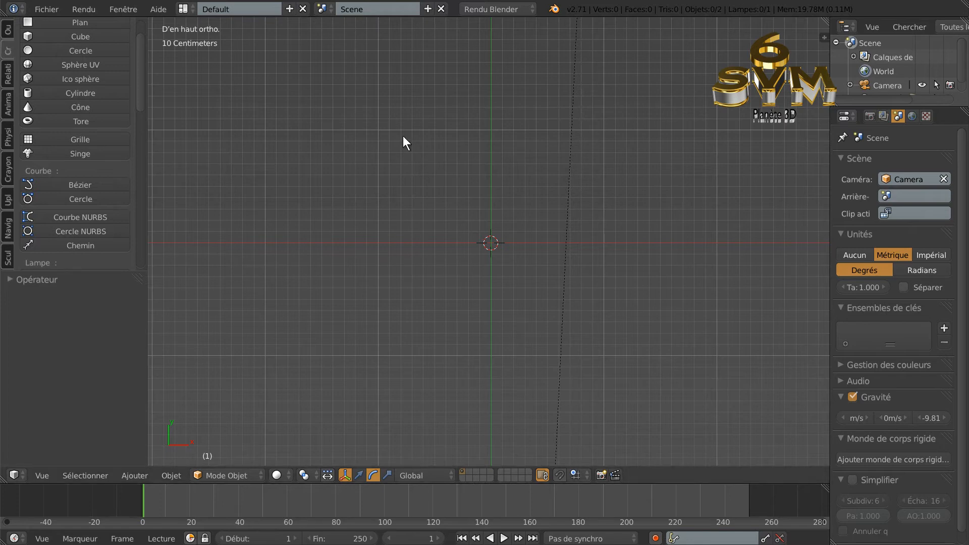
Add a default mesh circle at the scene origin and switch it to Edit Mode.
scroll(139, 74, "up", 2)
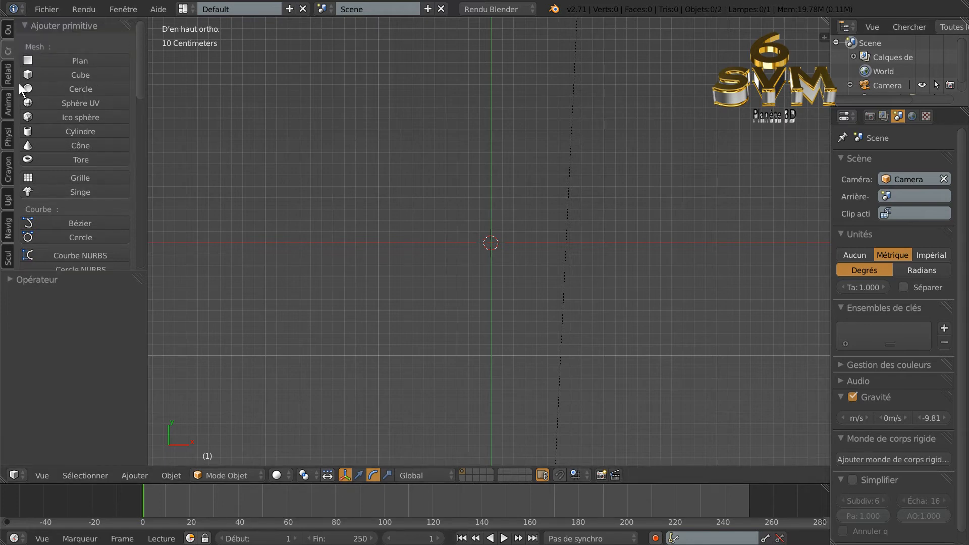
left_click(28, 89)
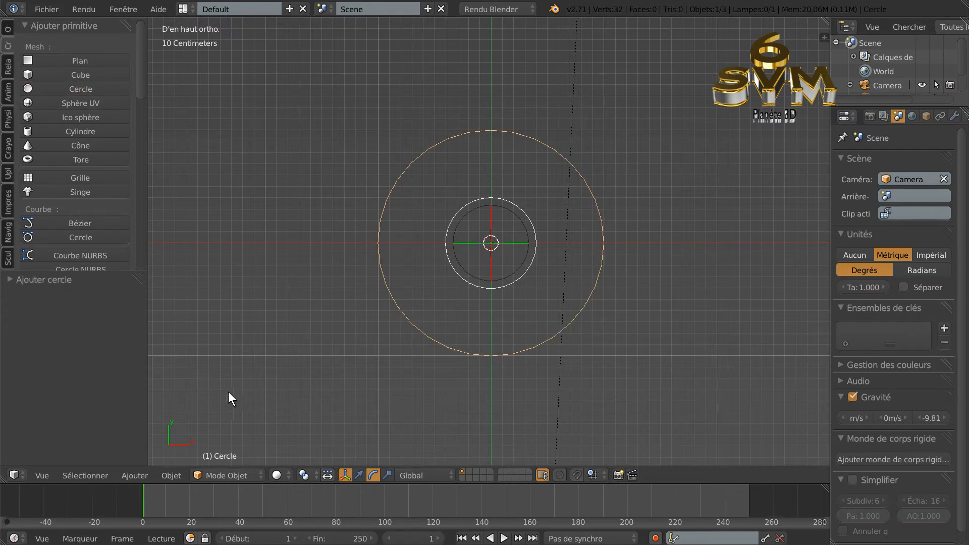
left_click(33, 279)
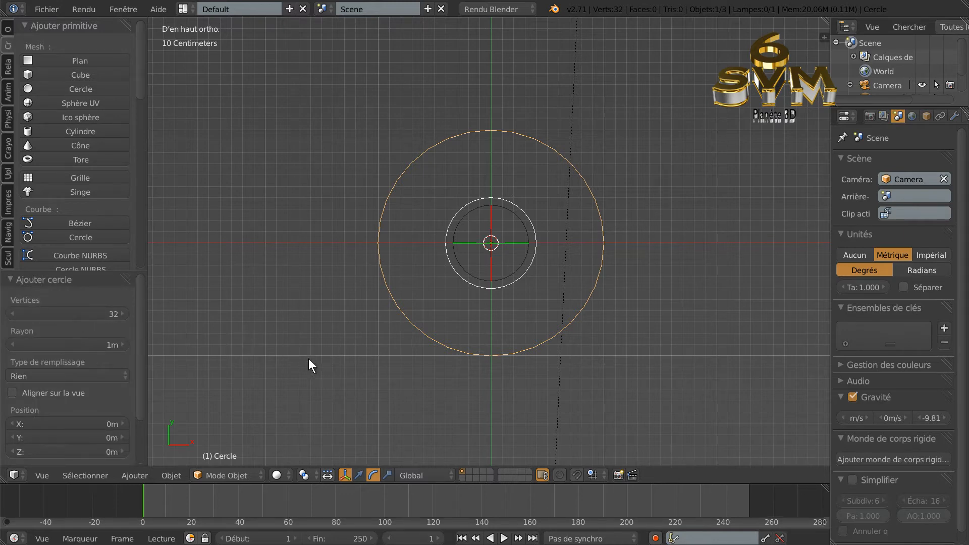
left_click(208, 475)
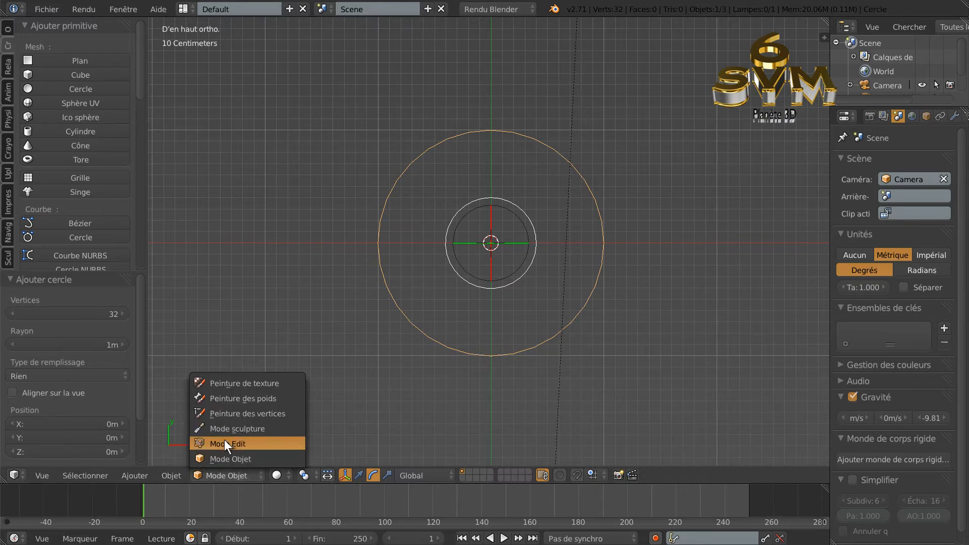
left_click(224, 442)
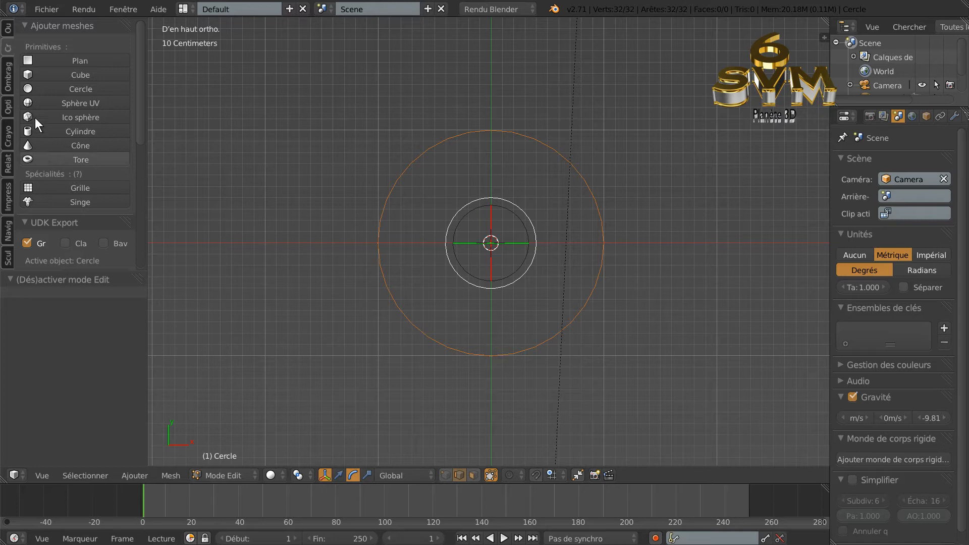
Add a second circle with 64 vertices inside the same mesh, centred on the first.
left_click(29, 86)
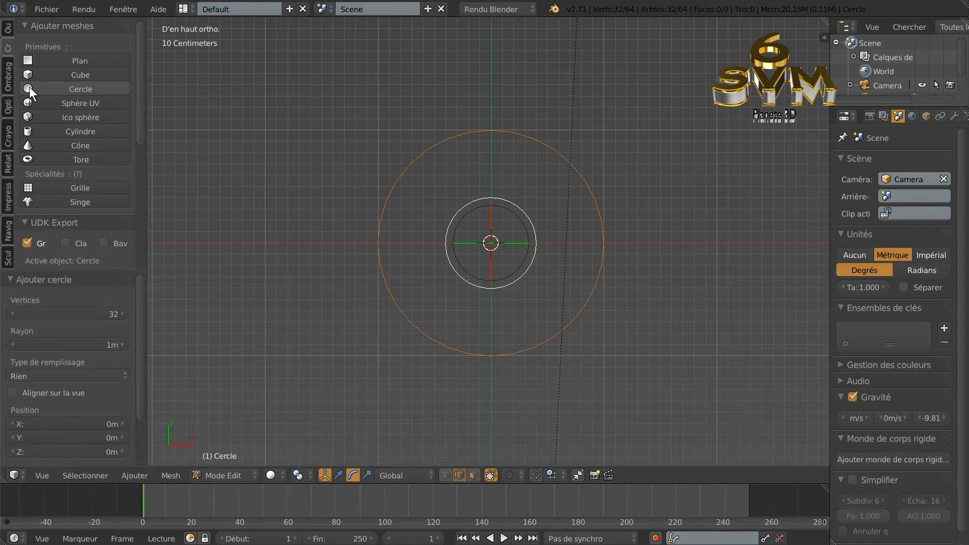
left_click(112, 313)
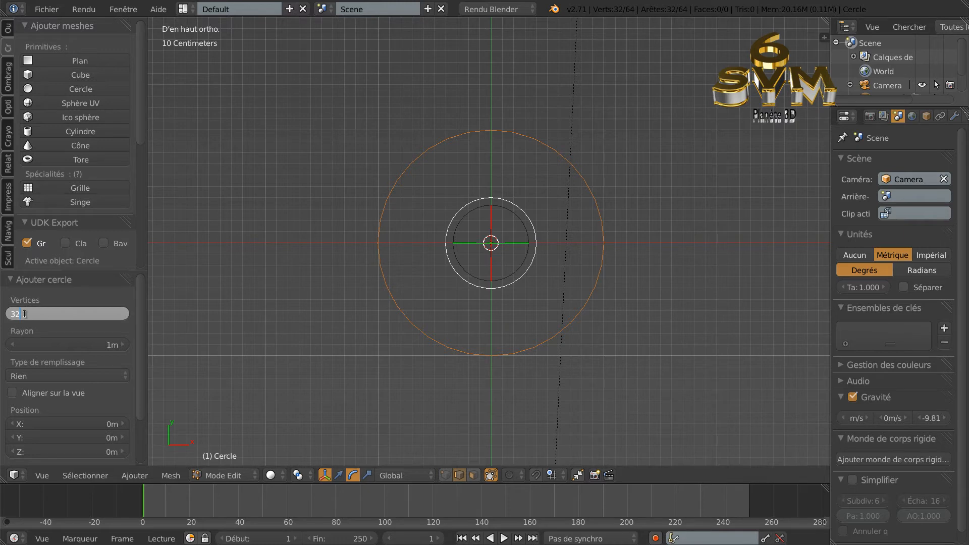
type("64")
key("BackSpace")
key("BackSpace")
key("BackSpace")
key("BackSpace")
type("64")
key("Return")
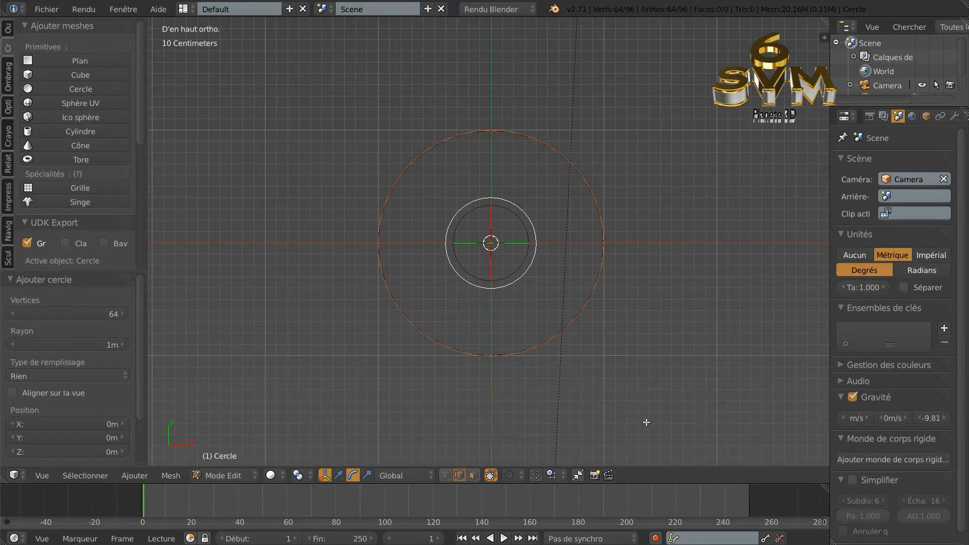
Scale the 64-vertex circle up to about 1.62 so that it surrounds the first circle.
key("s")
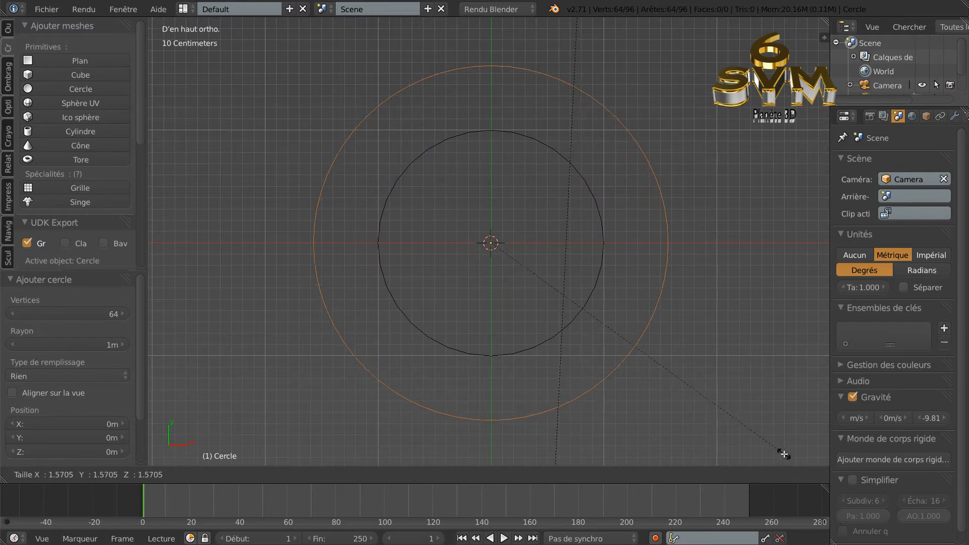
left_click(795, 458)
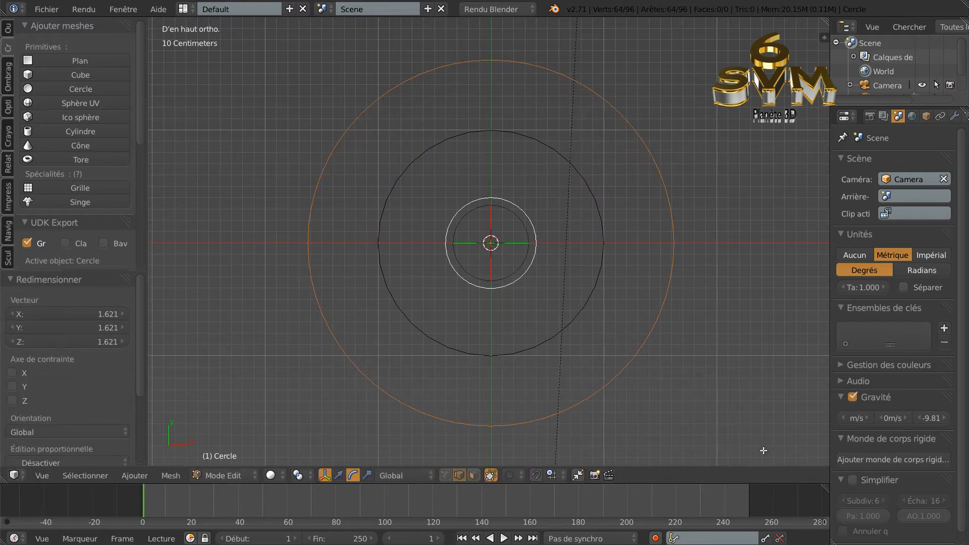
scroll(582, 375, "up", 1)
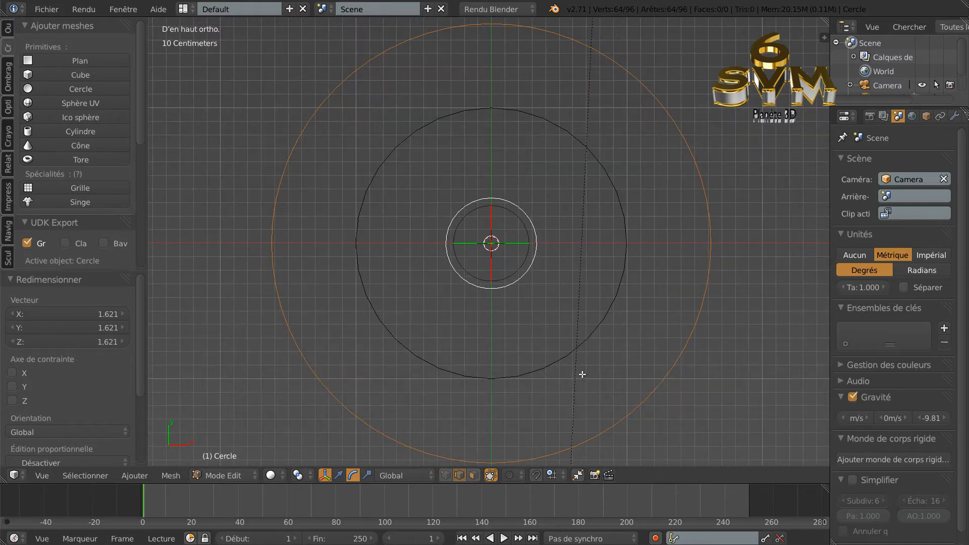
Select the whole inner circle in vertex select mode and scale it down to about 0.86.
left_click(444, 476)
right_click(592, 335, "alt")
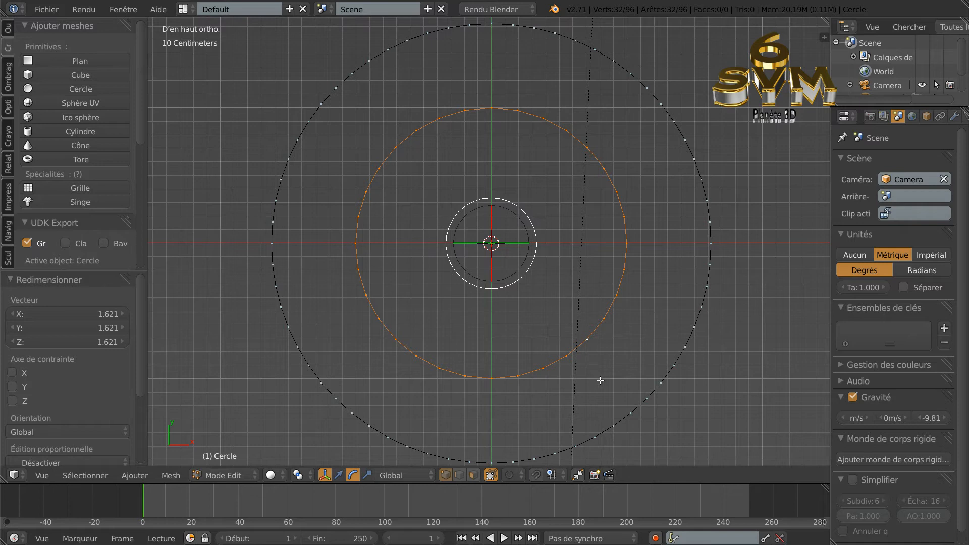
key("s")
left_click(591, 367)
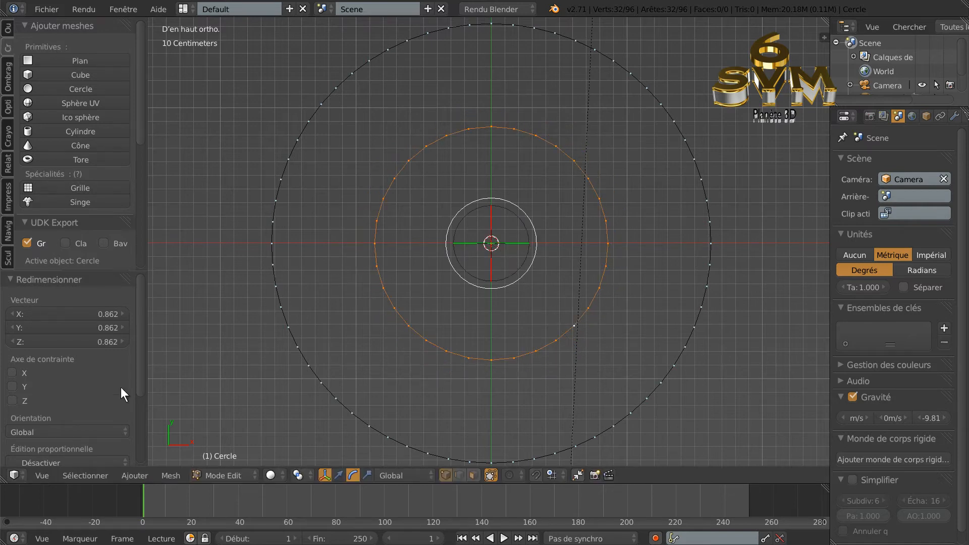
Switch to edge selection and apply Checker Deselect to the inner circle's edges.
left_click(80, 477)
left_click(461, 476)
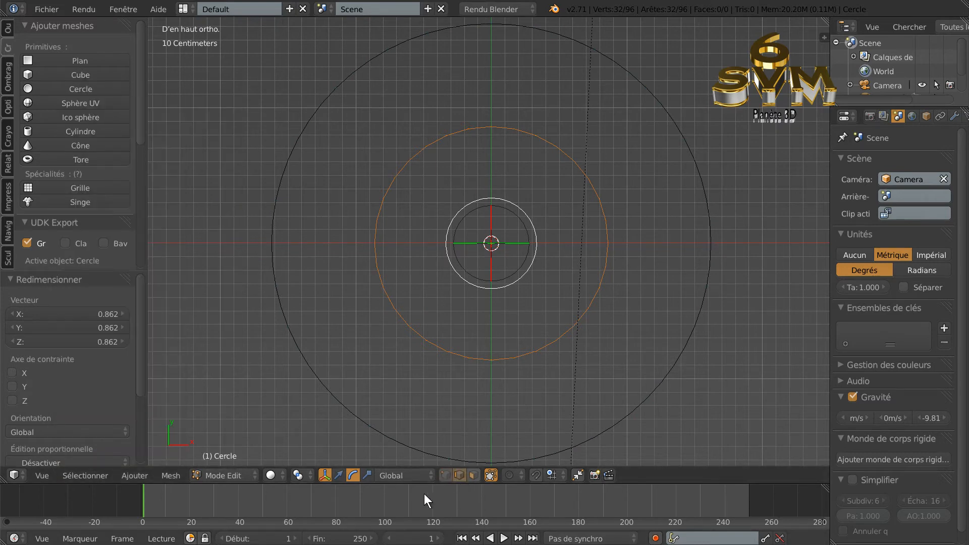
left_click(50, 477)
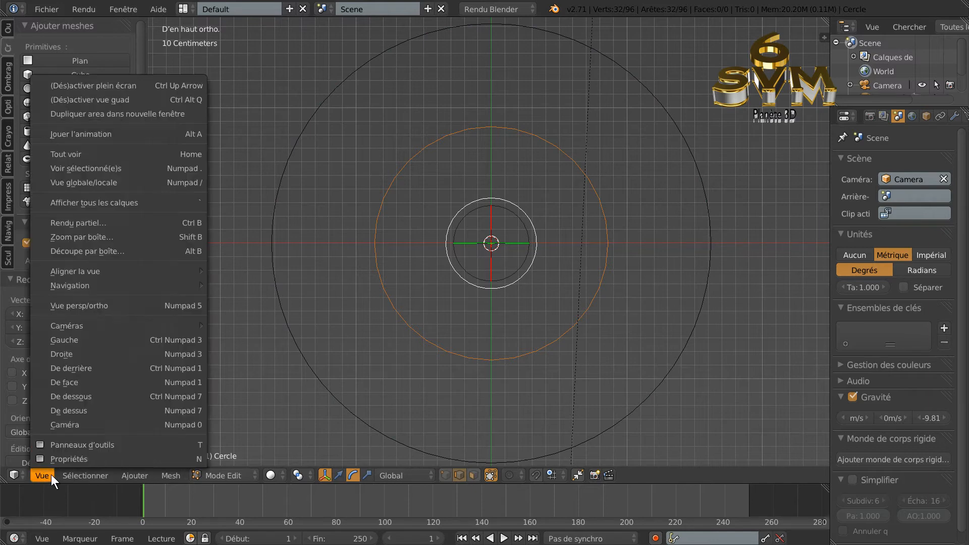
left_click(84, 477)
left_click(84, 476)
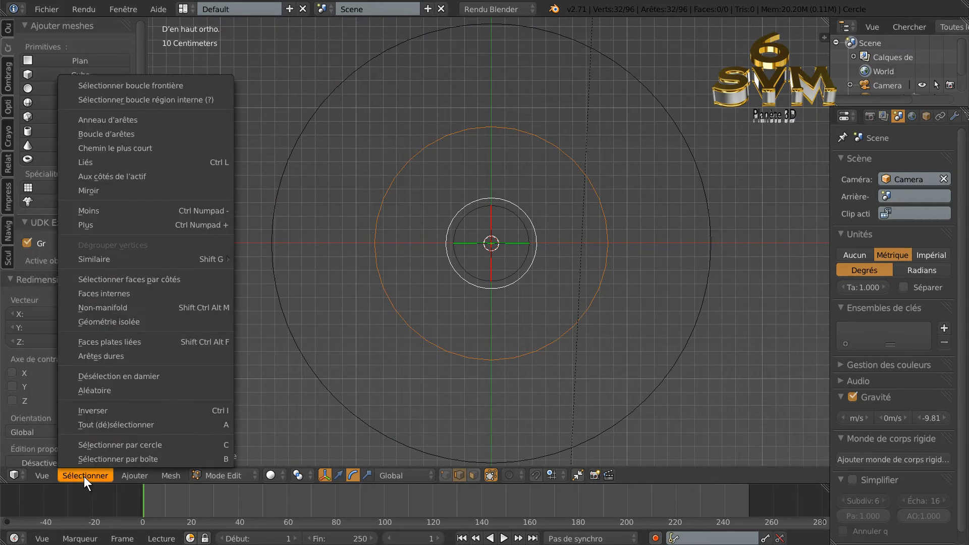
left_click(98, 377)
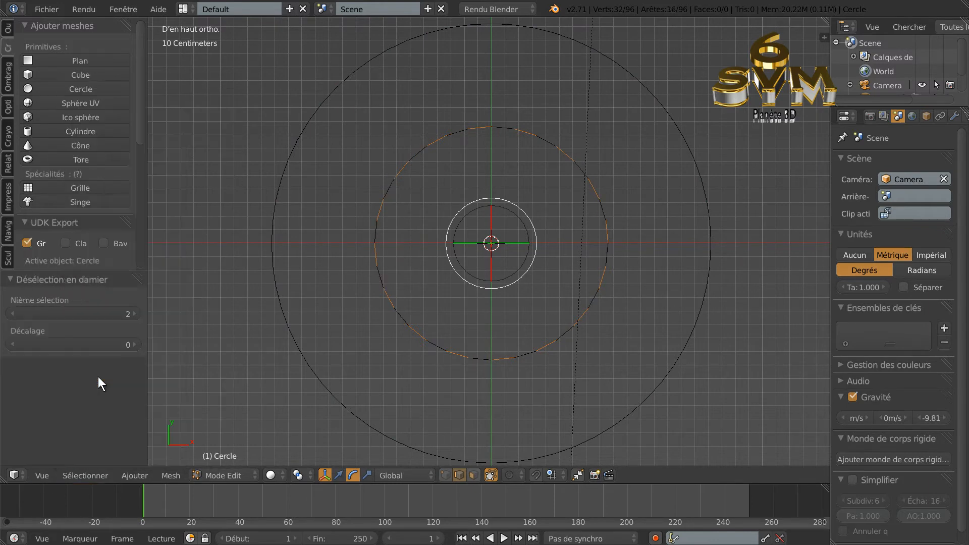
Deselect every second one of the selected inner-circle edges, keeping eight evenly spaced edges selected.
right_click(607, 231, "shift")
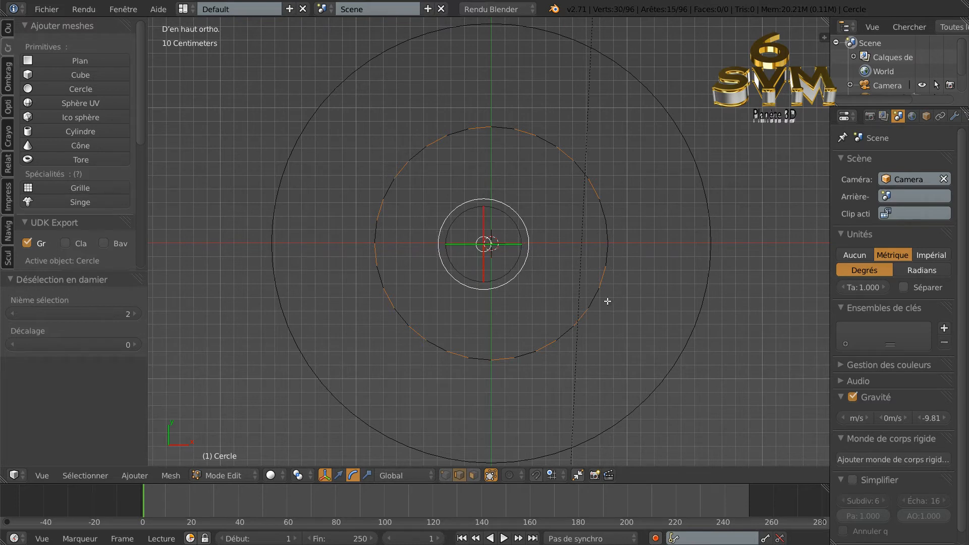
right_click(581, 319, "shift")
right_click(502, 358, "shift")
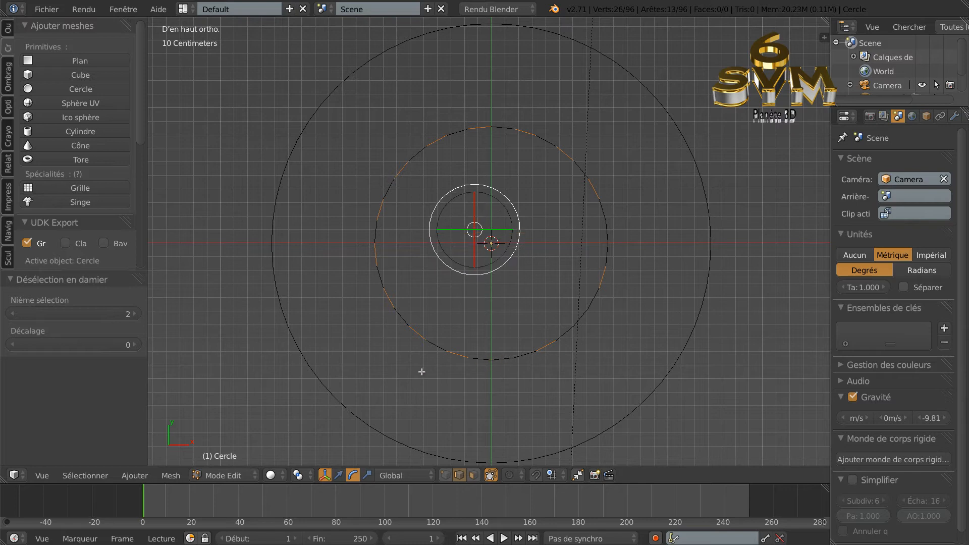
right_click(414, 338, "shift")
right_click(374, 262, "shift")
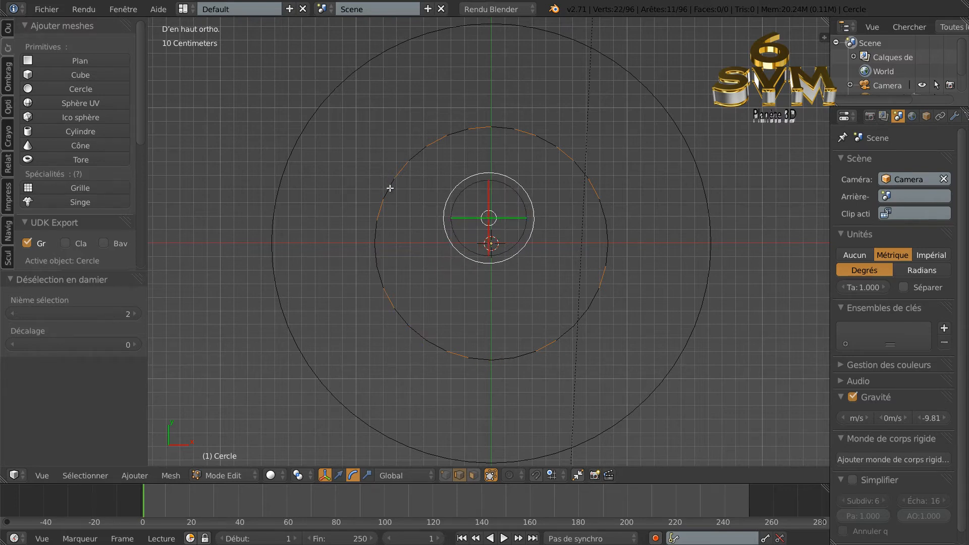
right_click(399, 170, "shift")
right_click(475, 132, "shift")
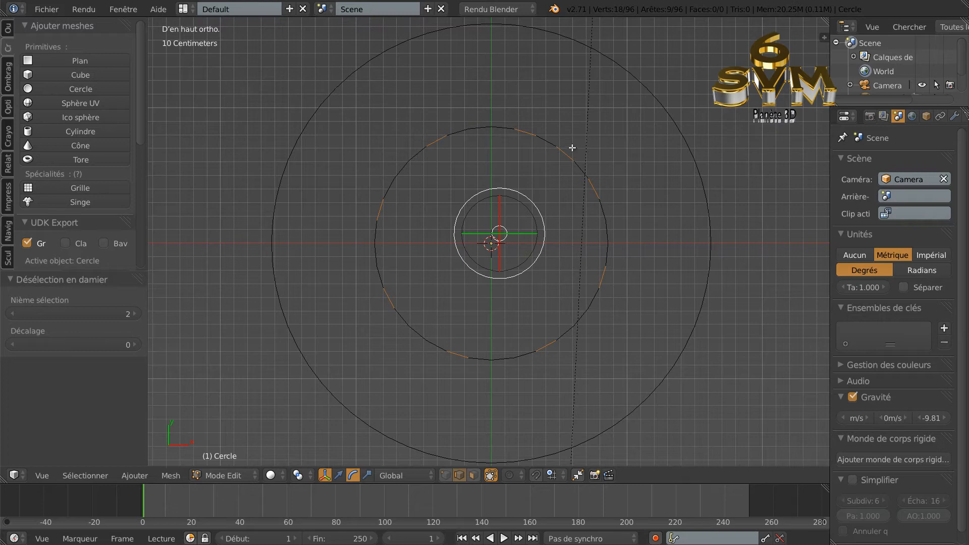
right_click(571, 153, "shift")
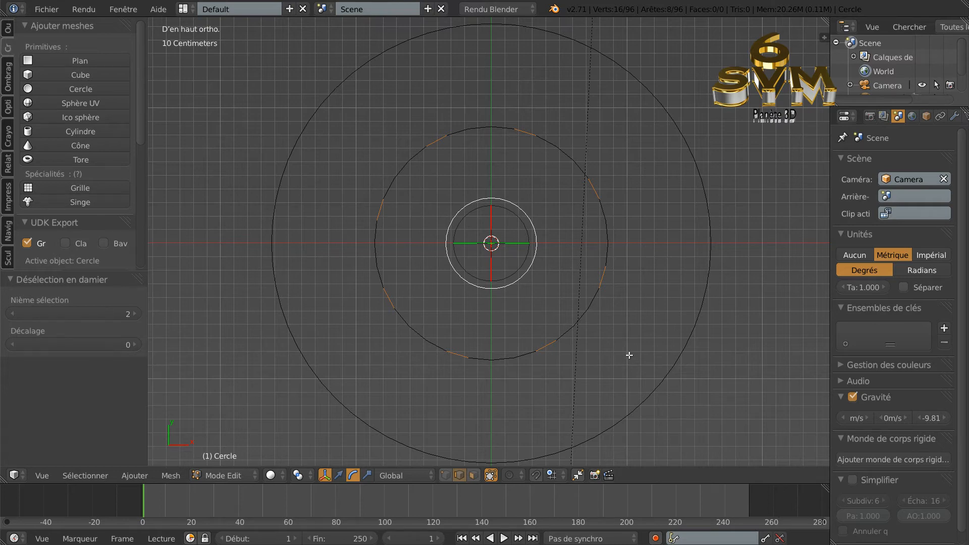
Extrude the eight selected edges outward by scaling them to about 1.395, forming short spoke faces.
key("e")
key("s")
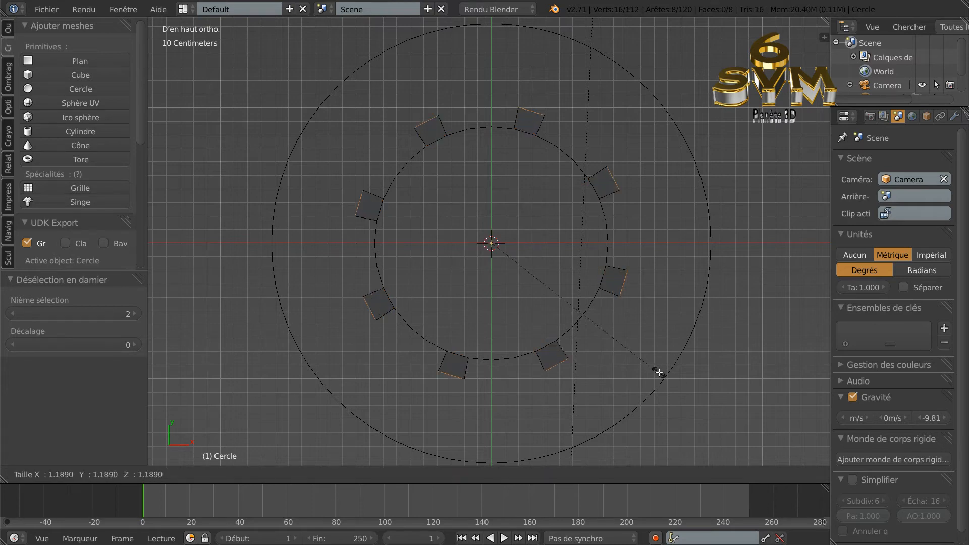
left_click(689, 392)
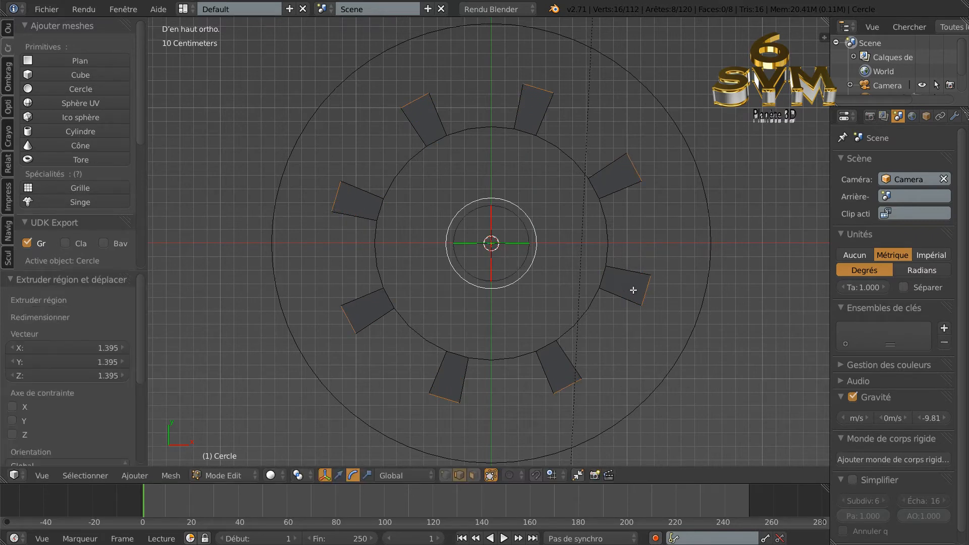
Add a centred lengthwise loop cut to each of the eight spoke faces, with the slide factor at 0.
key("ctrl+r")
left_click(603, 278)
right_click(602, 278)
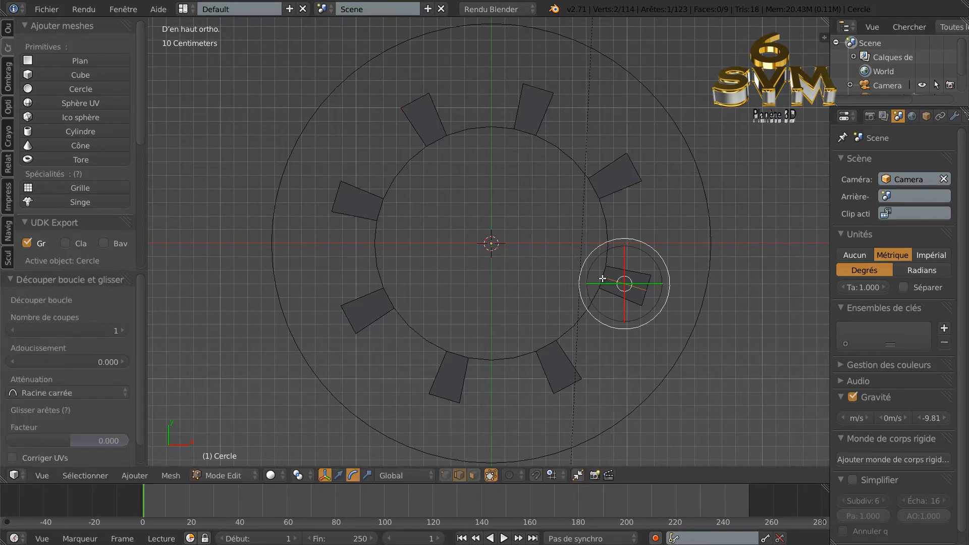
key("ctrl+r")
left_click(597, 191)
right_click(597, 191)
key("ctrl+r")
left_click(528, 133)
right_click(528, 133)
key("ctrl+r")
left_click(435, 135)
right_click(435, 135)
key("ctrl+r")
left_click(373, 211)
right_click(373, 211)
key("ctrl+r")
left_click(390, 301)
right_click(390, 300)
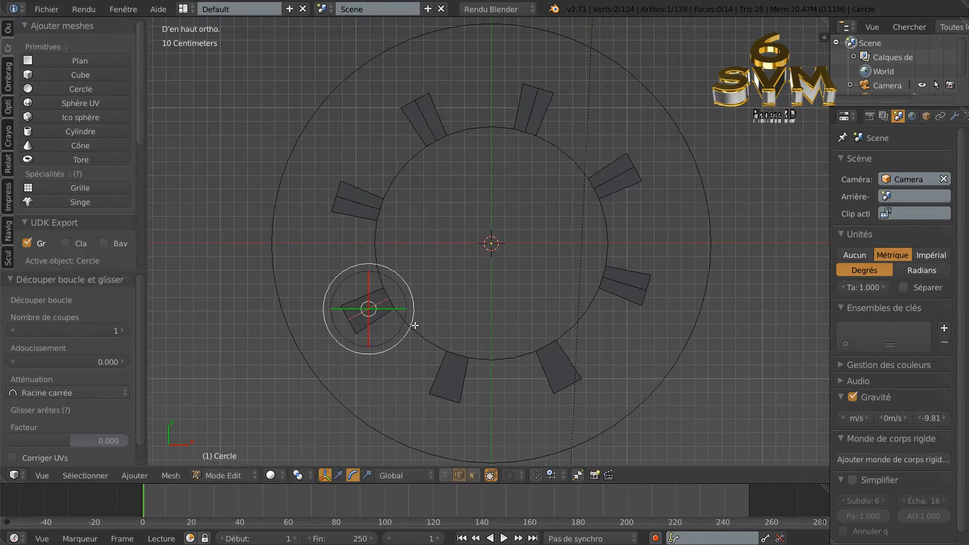
key("ctrl+r")
left_click(457, 355)
right_click(457, 355)
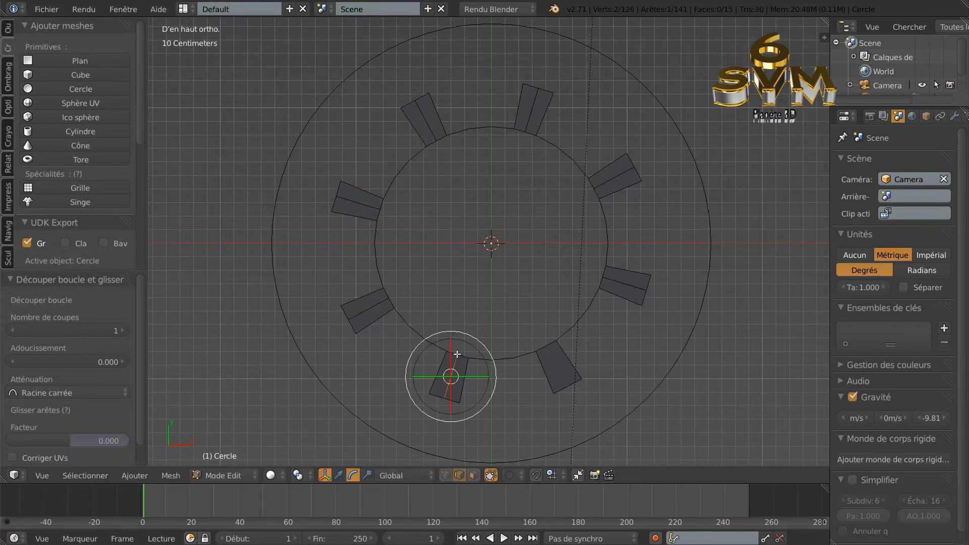
key("ctrl+r")
left_click(547, 345)
right_click(547, 345)
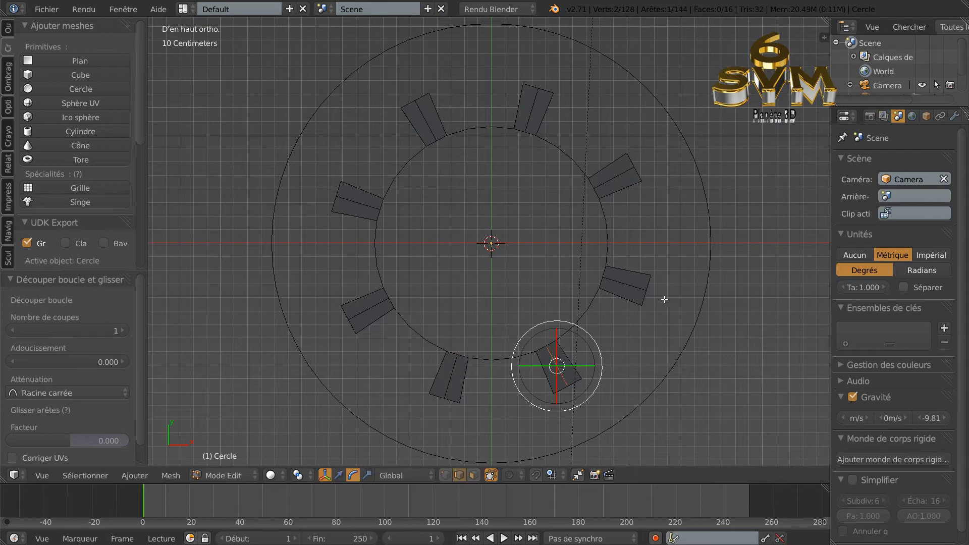
Select the counter-clockwise half of each spoke's outer end edge and extrude all eight outward, scaled to 1.163.
right_click(652, 283)
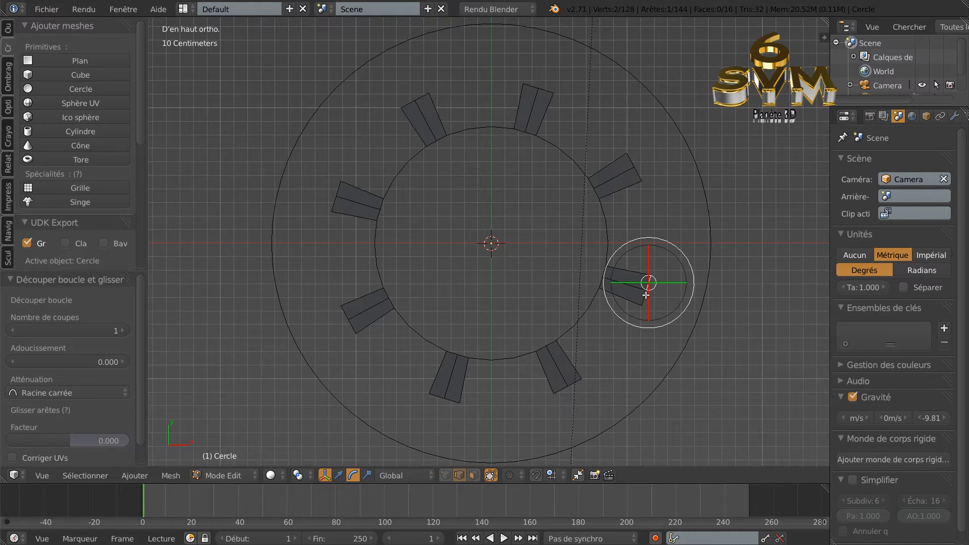
right_click(631, 157, "shift")
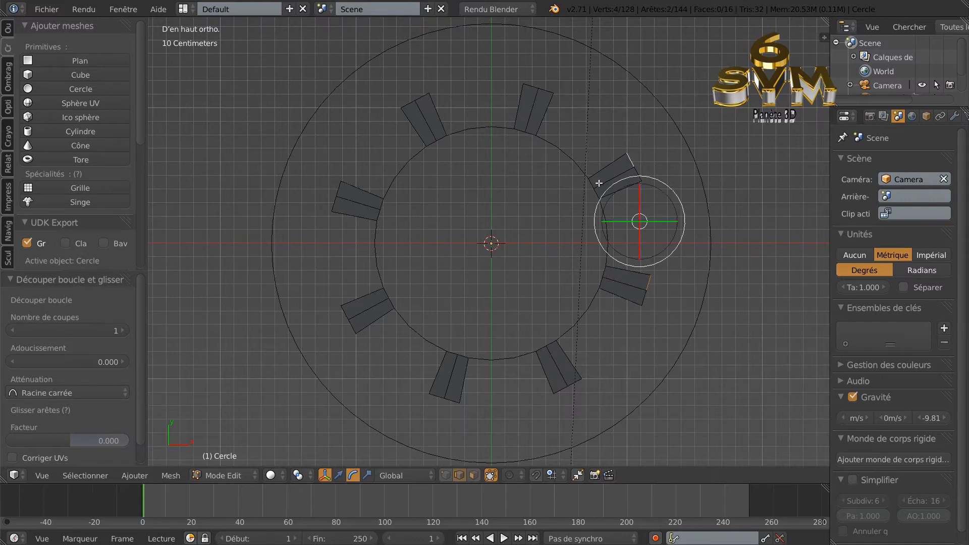
right_click(530, 84, "shift")
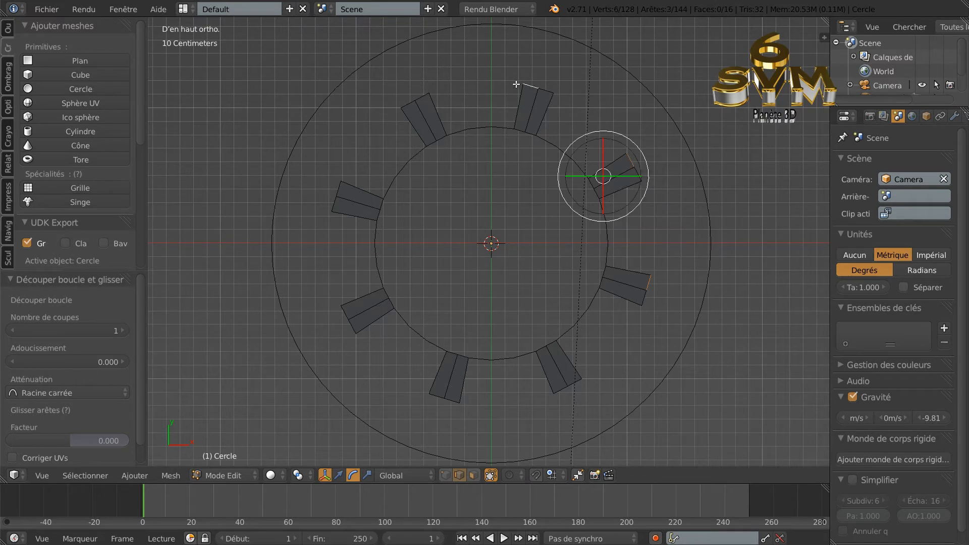
right_click(407, 101, "shift")
right_click(330, 202, "shift")
right_click(350, 327, "shift")
right_click(454, 406, "shift")
right_click(579, 383, "shift")
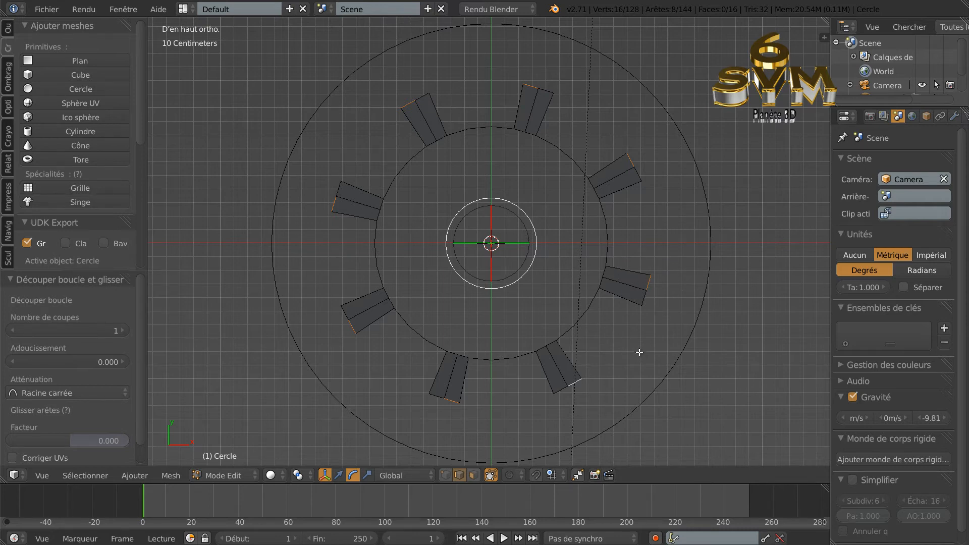
key("e")
key("s")
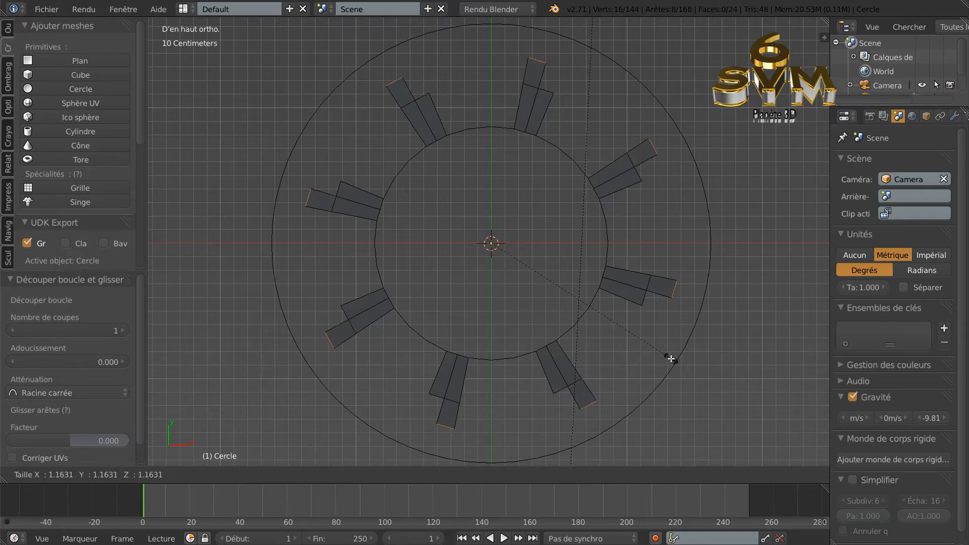
left_click(671, 359)
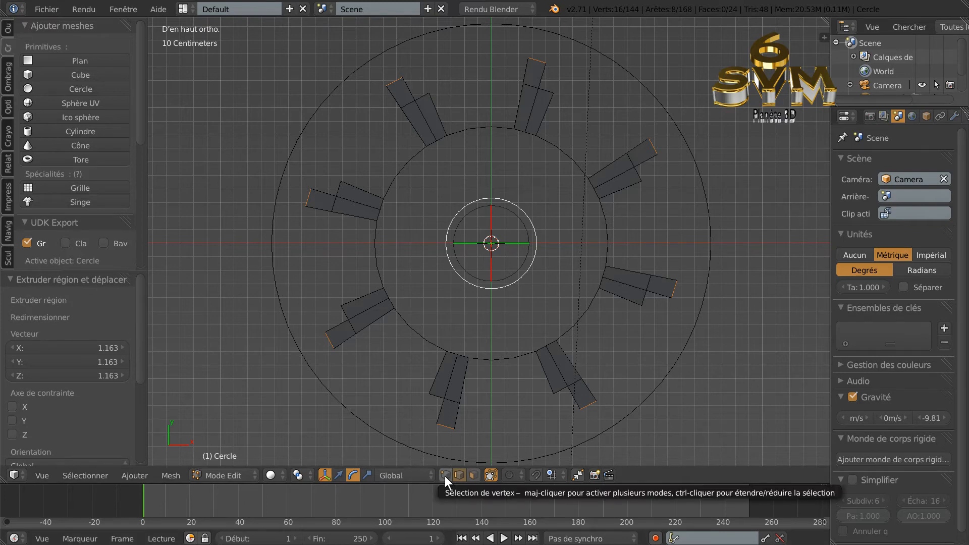
Rotate the eight extruded branch tips by about -5.348° around the wheel centre in vertex selection, and return to edge selection.
left_click(444, 477)
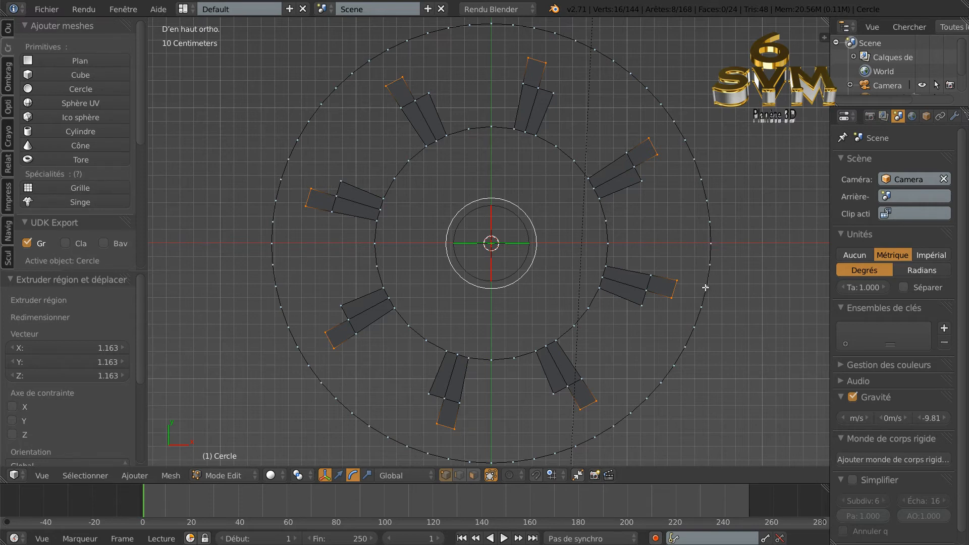
middle_click_drag(738, 369, 714, 359, "shift")
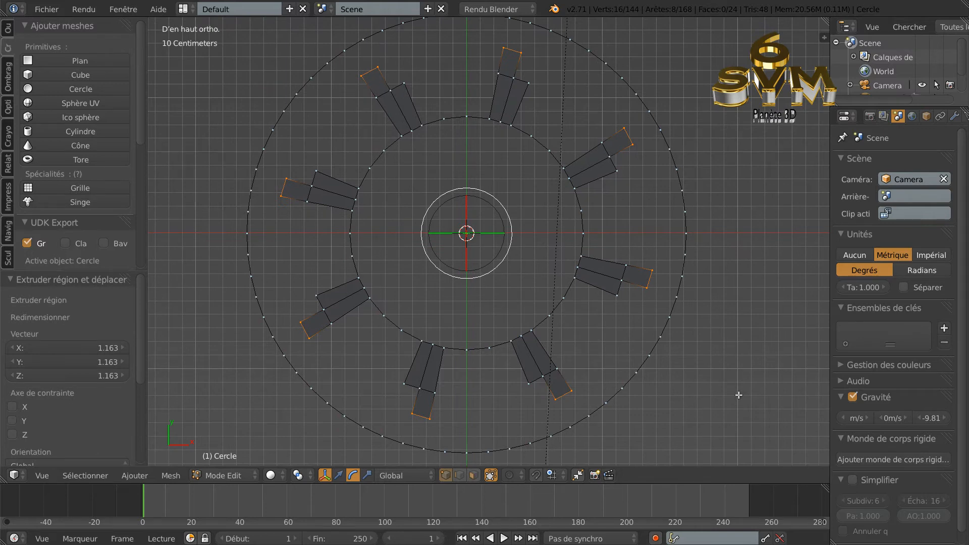
key("r")
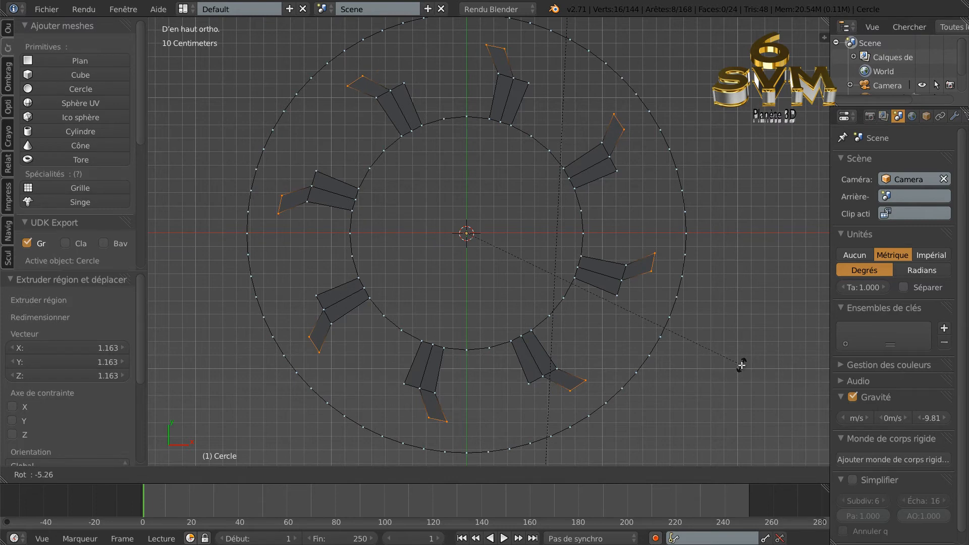
left_click(742, 365)
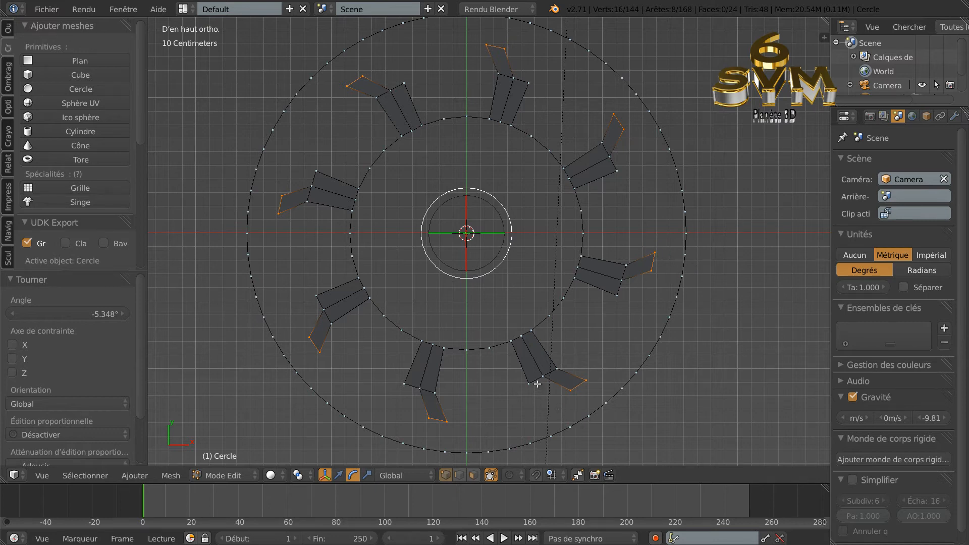
left_click(459, 474)
right_click(534, 381)
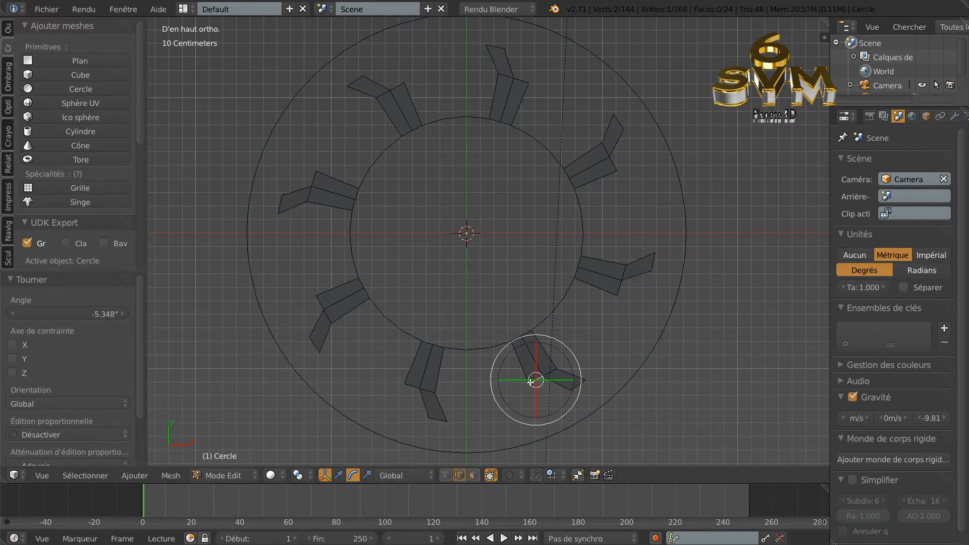
right_click(409, 385, "shift")
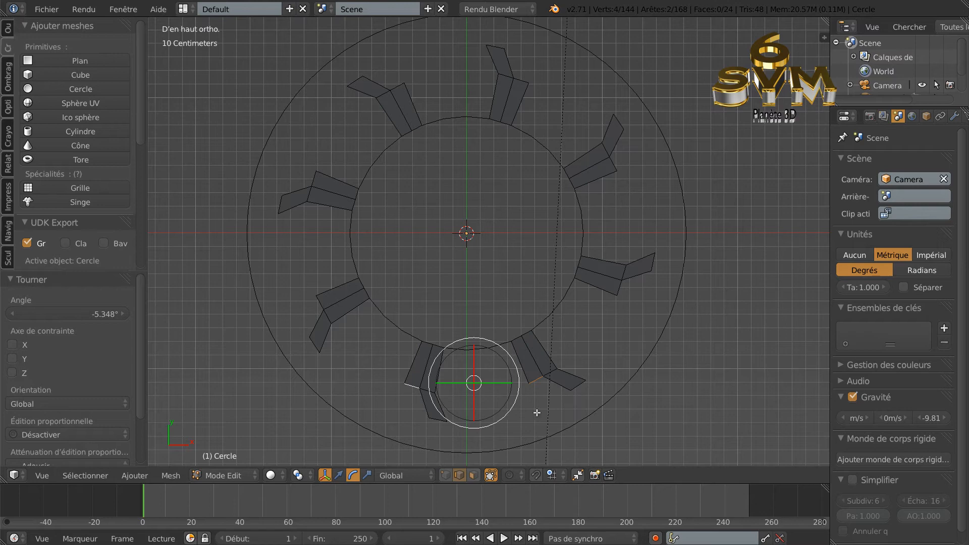
key("a")
key("a")
key("a")
key("a")
key("a")
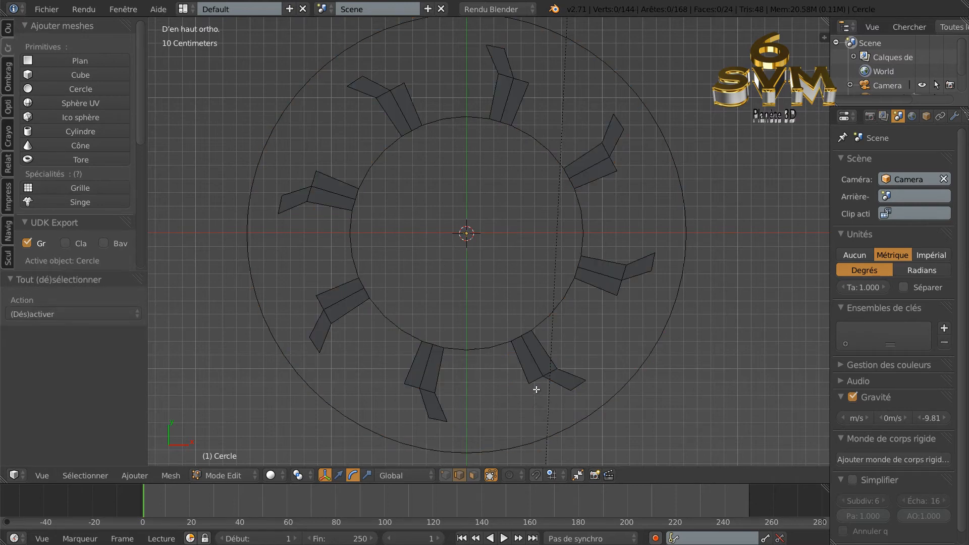
Select the remaining clockwise half of each spoke's outer end edge and extrude all eight outward, scaled to 1.155.
right_click(537, 380)
right_click(409, 385, "shift")
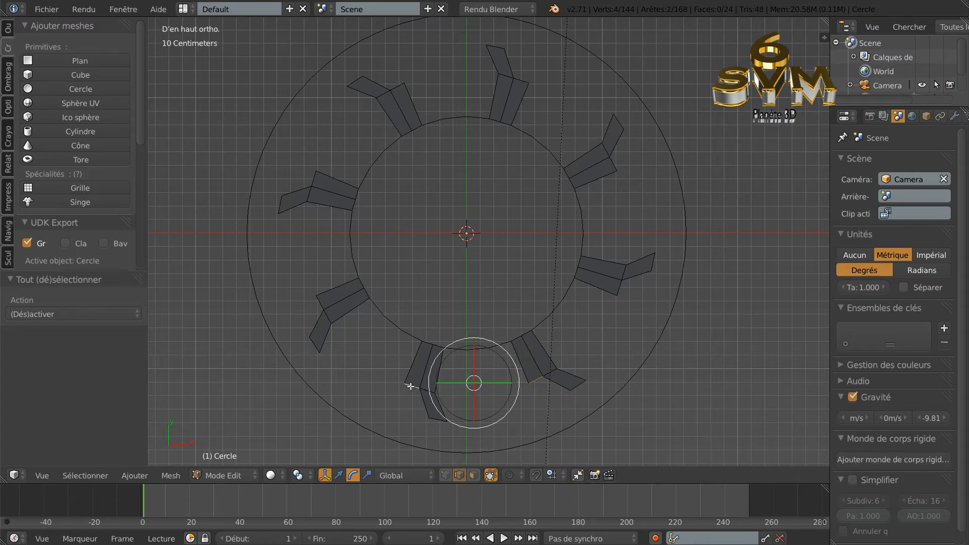
right_click(316, 303, "shift")
right_click(310, 176, "shift")
right_click(396, 86, "shift")
right_click(520, 78, "shift")
right_click(615, 164, "shift")
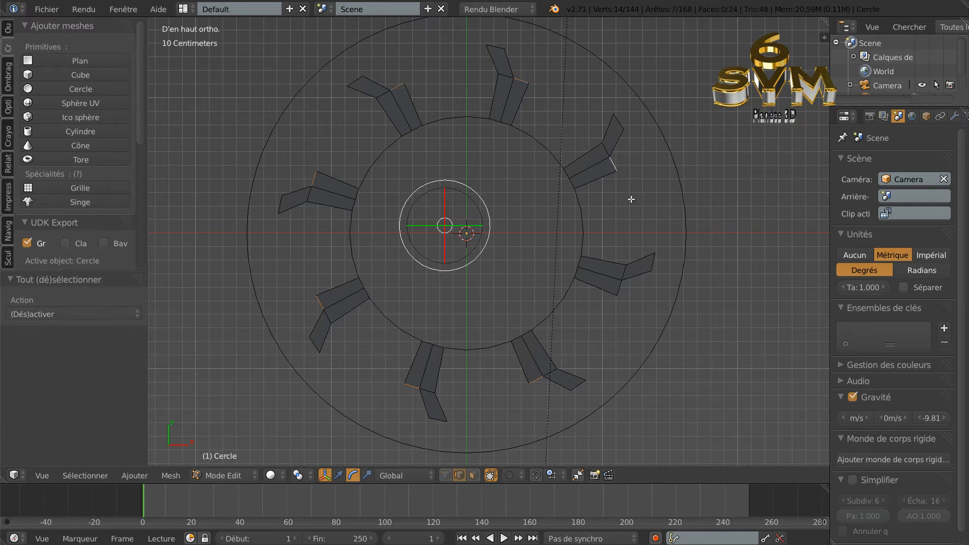
right_click(620, 291, "shift")
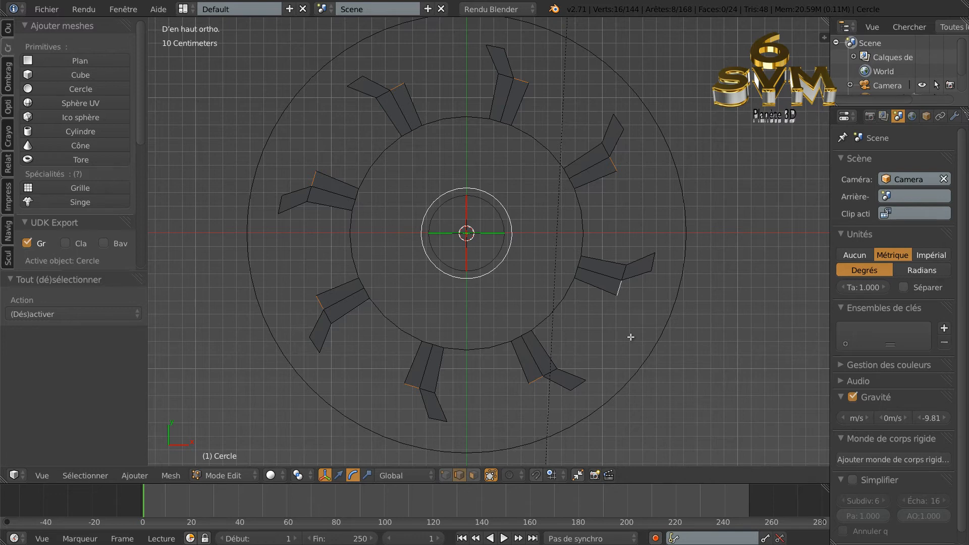
key("e")
key("s")
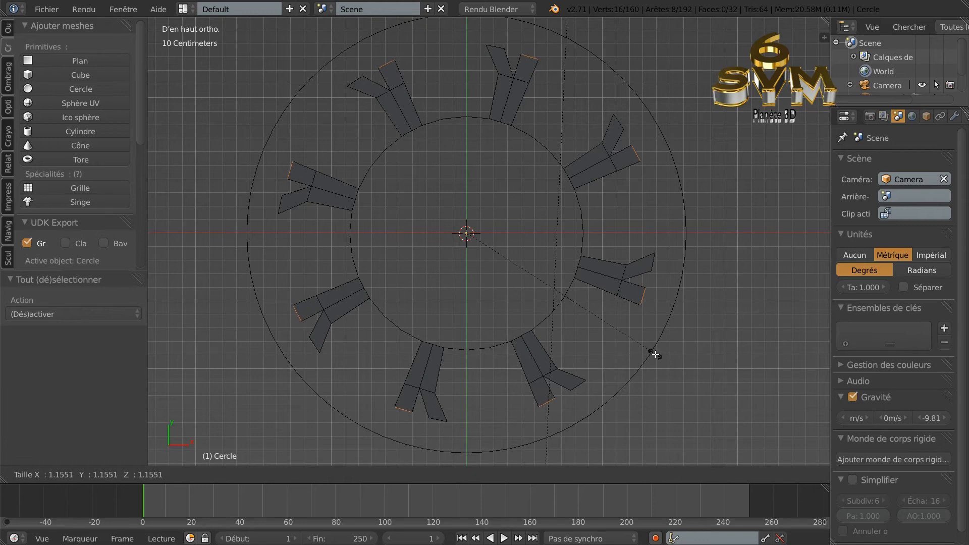
left_click(655, 355)
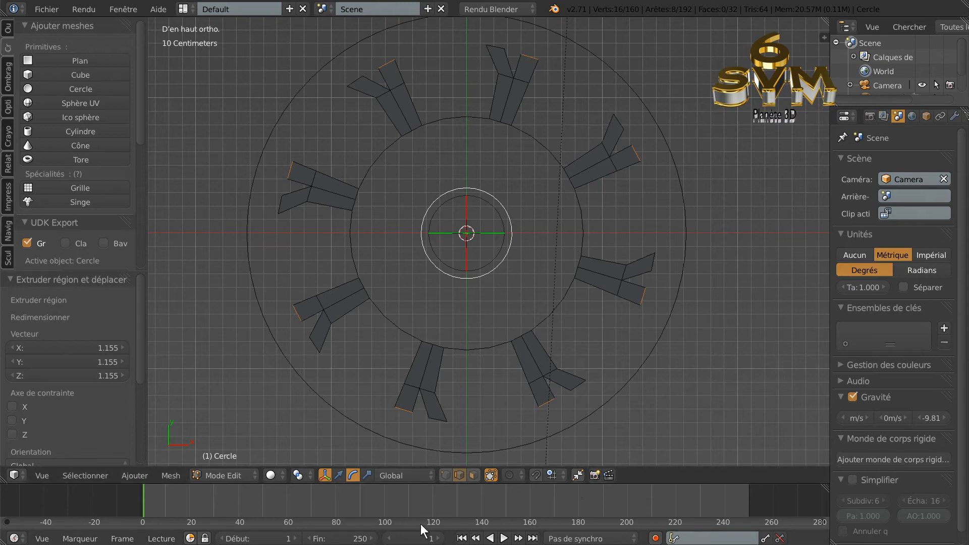
Rotate the second set of branch tips by about 4.049° around the wheel centre in vertex selection, and return to edge selection.
left_click(445, 476)
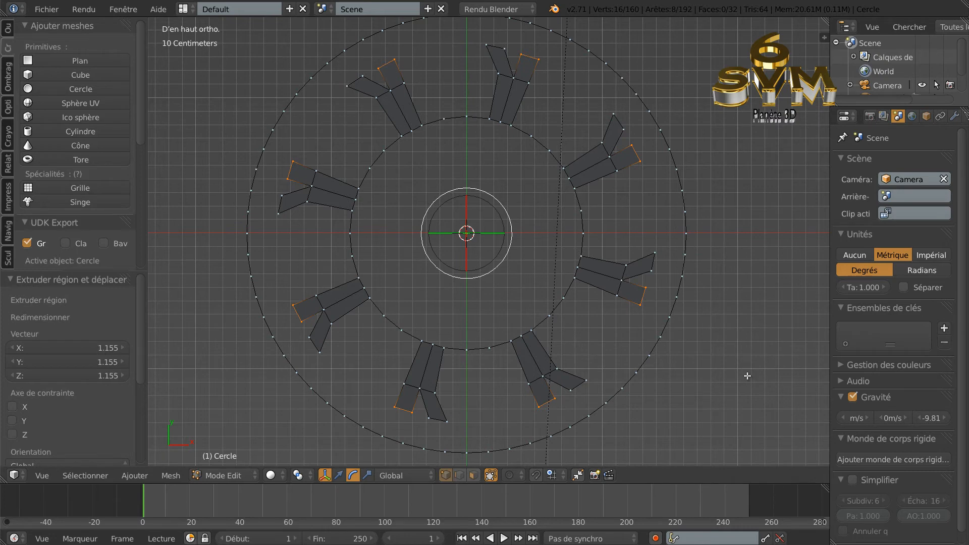
key("r")
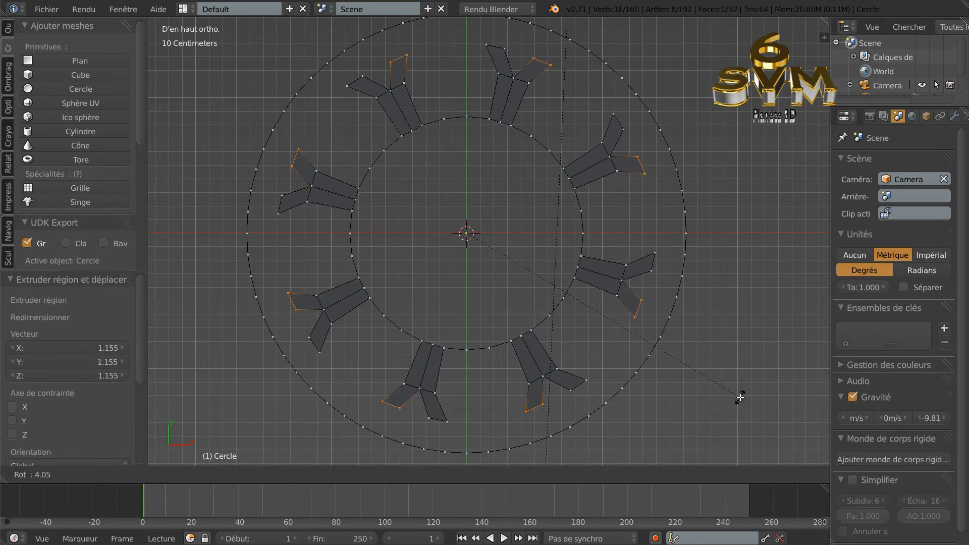
left_click(740, 398)
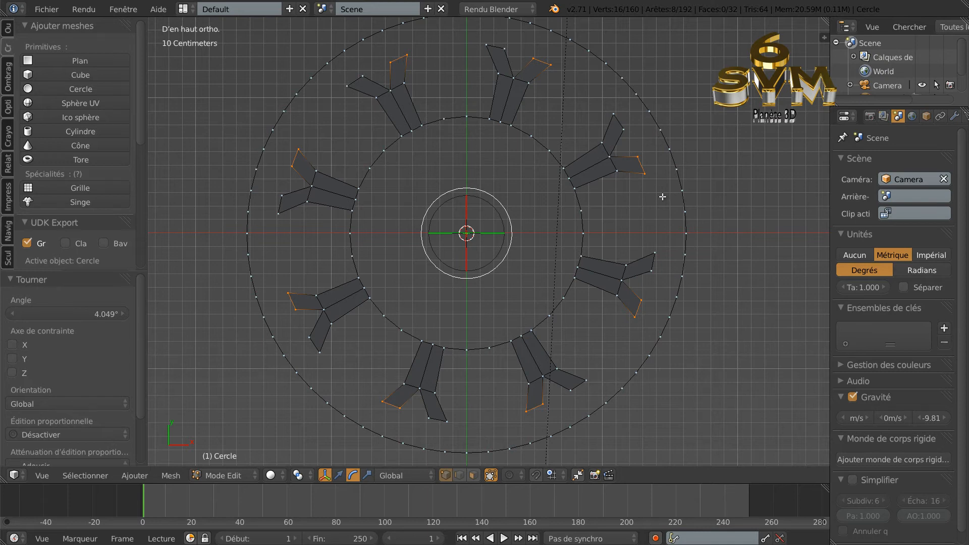
left_click(459, 475)
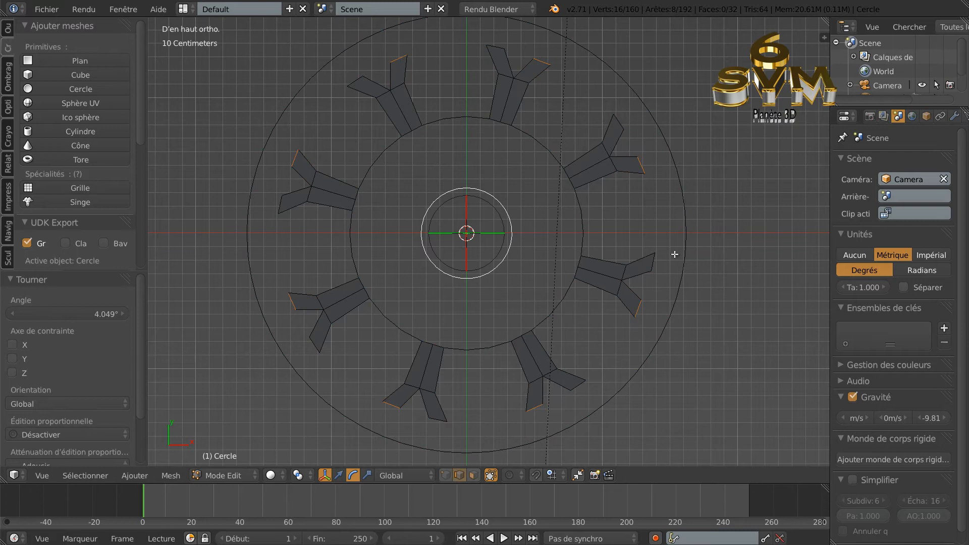
Fill a face between each branch tip of the upper-right spoke and the facing edge of the outer circle.
right_click(642, 164)
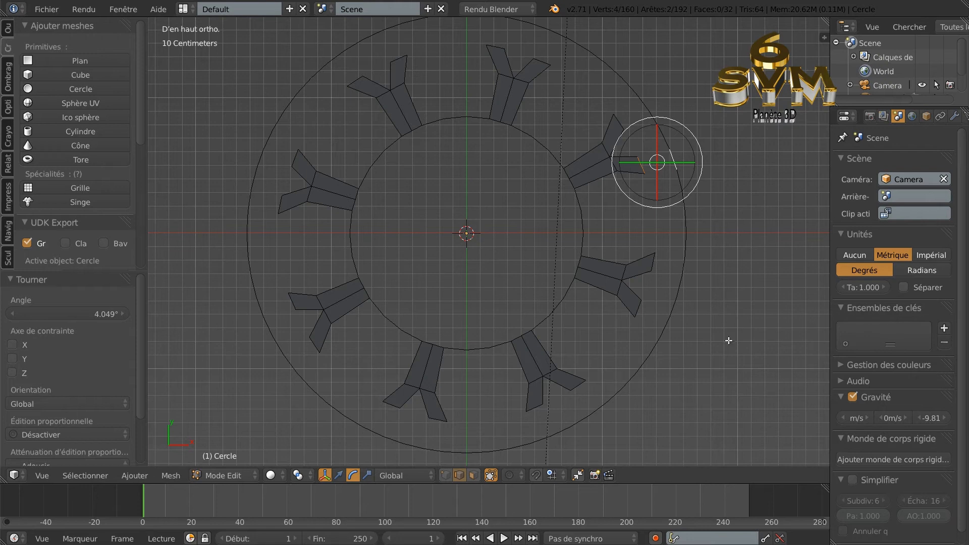
key("f")
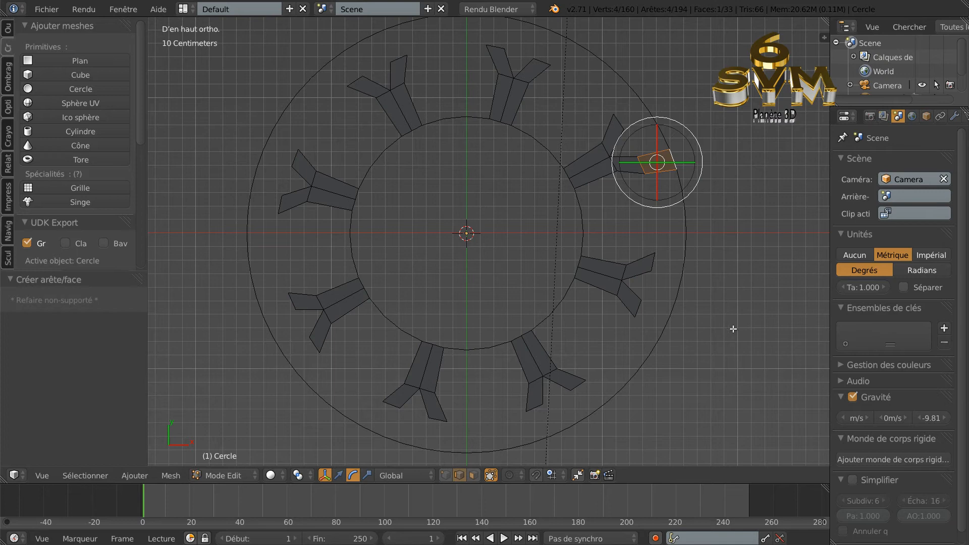
right_click(622, 122)
right_click(645, 105, "shift")
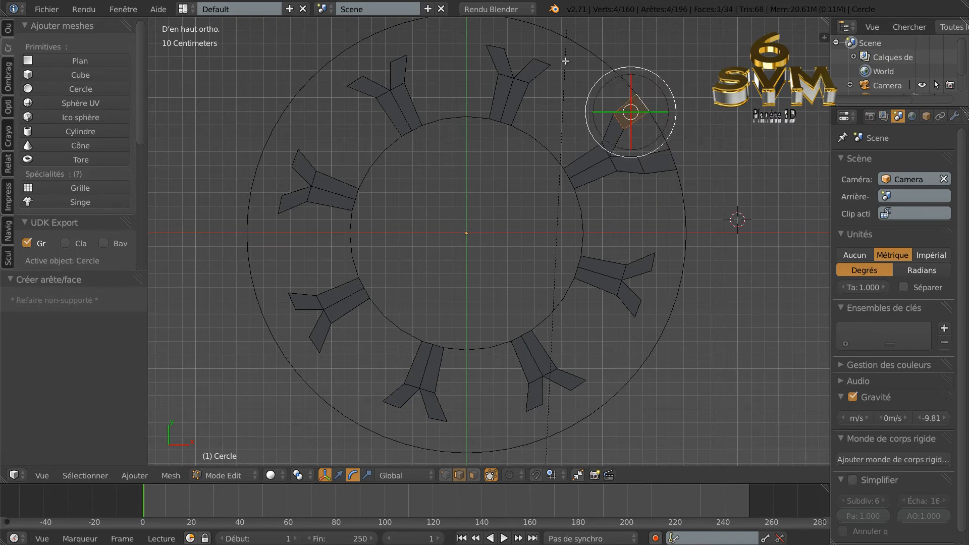
Connect both branches of the spoke just right of the wheel's top to the outer circle with faces.
middle_click_drag(573, 156, 569, 177, "shift")
right_click(541, 99)
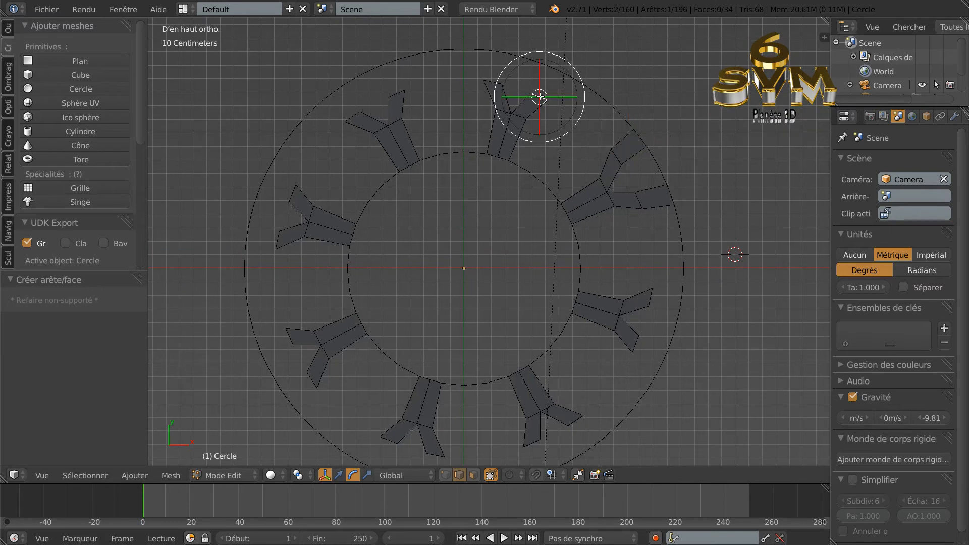
right_click(556, 71, "shift")
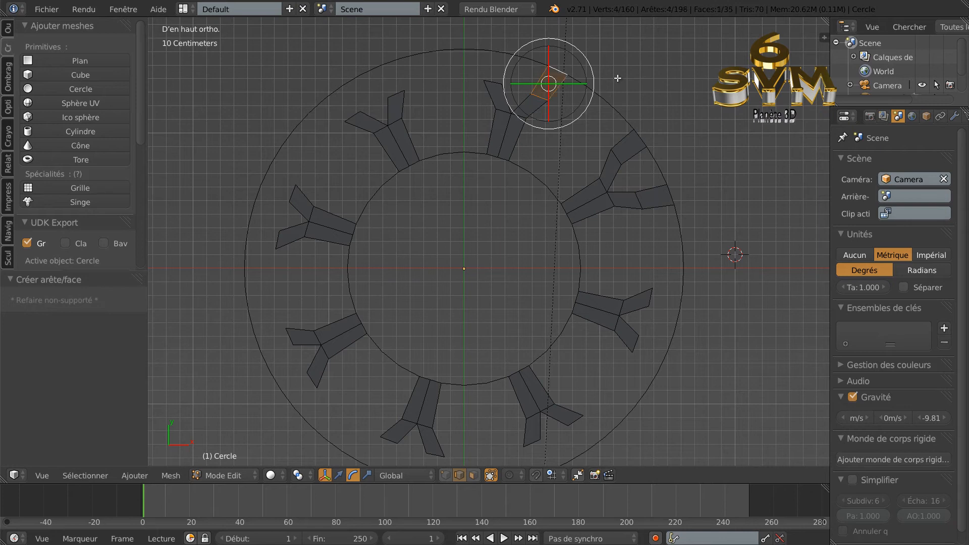
right_click(494, 82)
right_click(486, 73, "shift")
key("f")
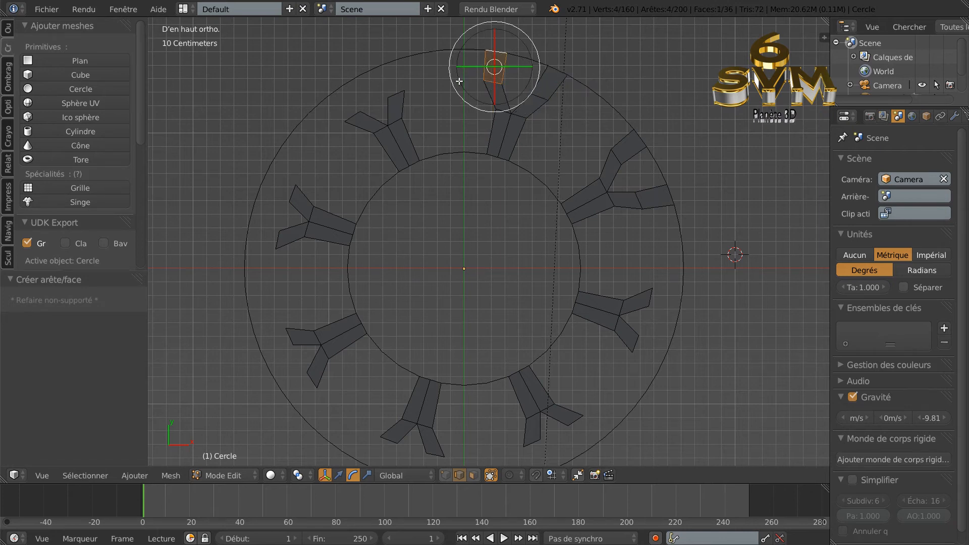
Connect both branches of the spoke just left of the wheel's top to the outer circle with faces.
right_click(394, 91)
right_click(384, 67, "shift")
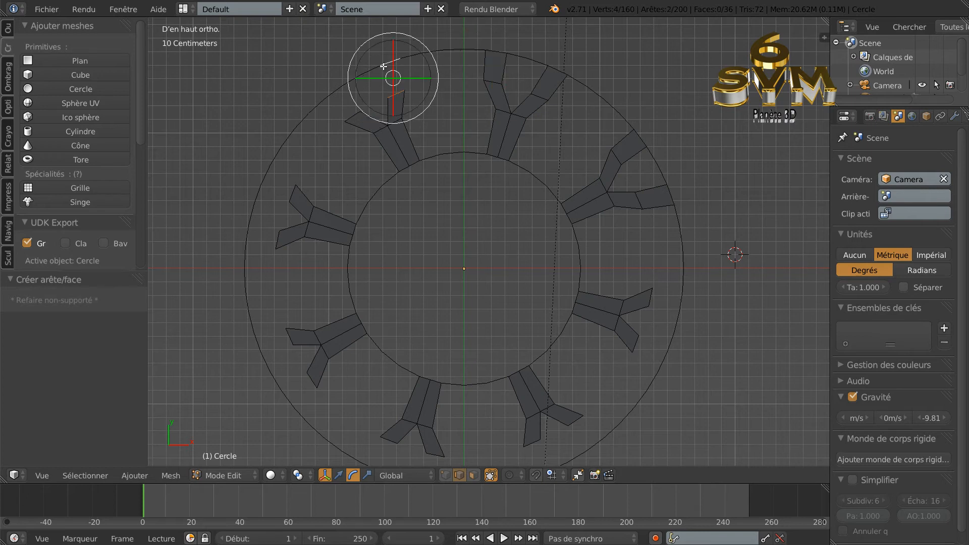
right_click(352, 117)
right_click(334, 105, "shift")
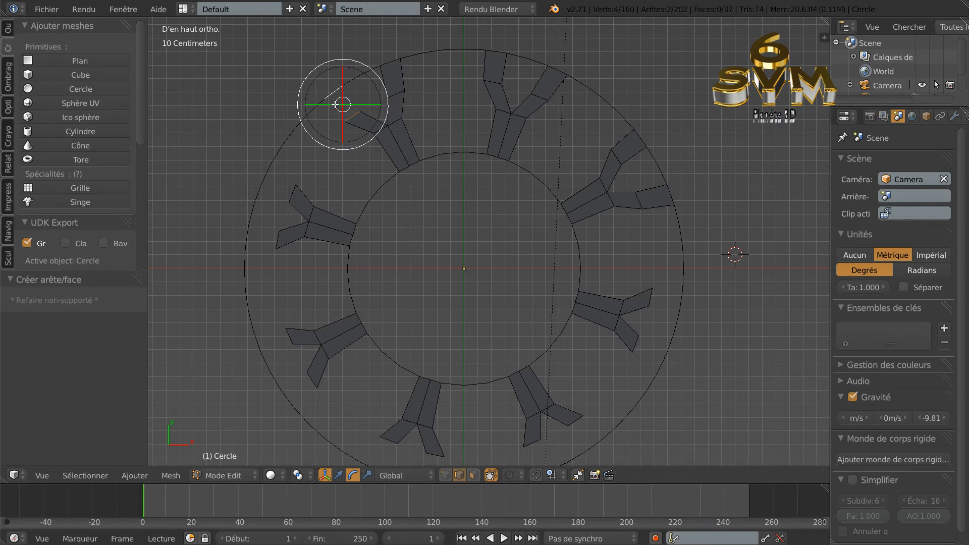
Connect both branches of the left spoke above the horizontal axis to the outer circle with faces.
right_click(299, 193)
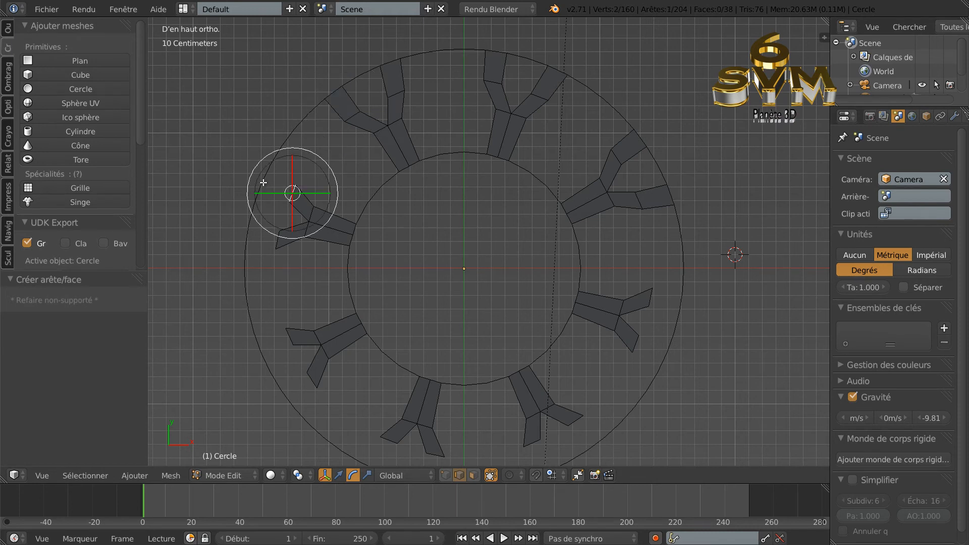
right_click(260, 182, "shift")
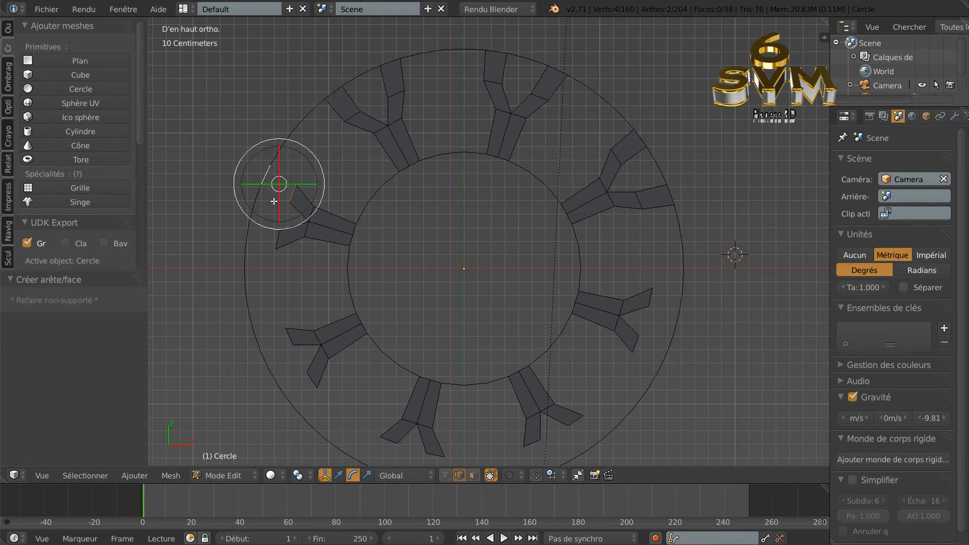
key("f")
right_click(279, 235)
right_click(246, 238, "shift")
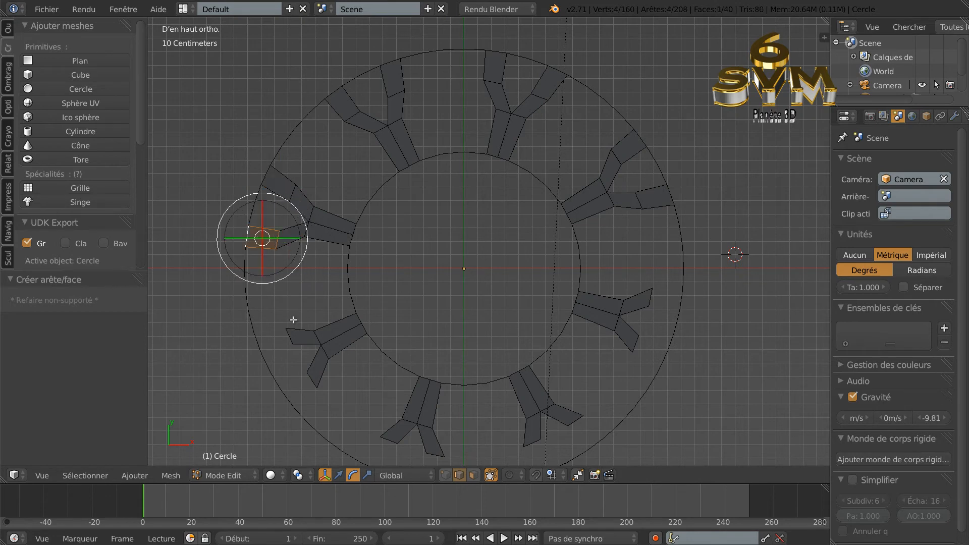
Connect both branches of the left spoke below the horizontal axis to the outer circle with faces.
right_click(289, 334)
right_click(261, 347, "shift")
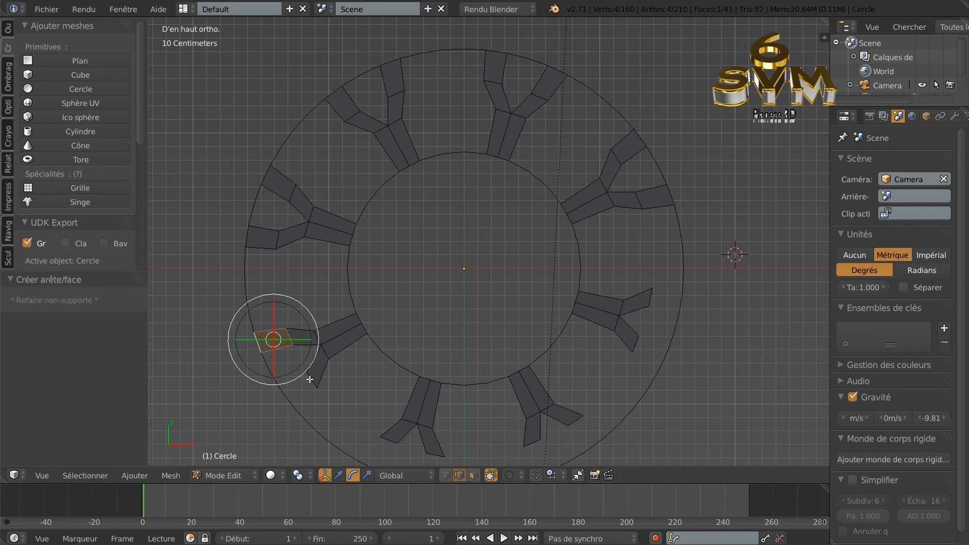
key("f")
right_click(309, 380)
right_click(290, 392, "shift")
key("f")
middle_click_drag(630, 392, 625, 345, "shift")
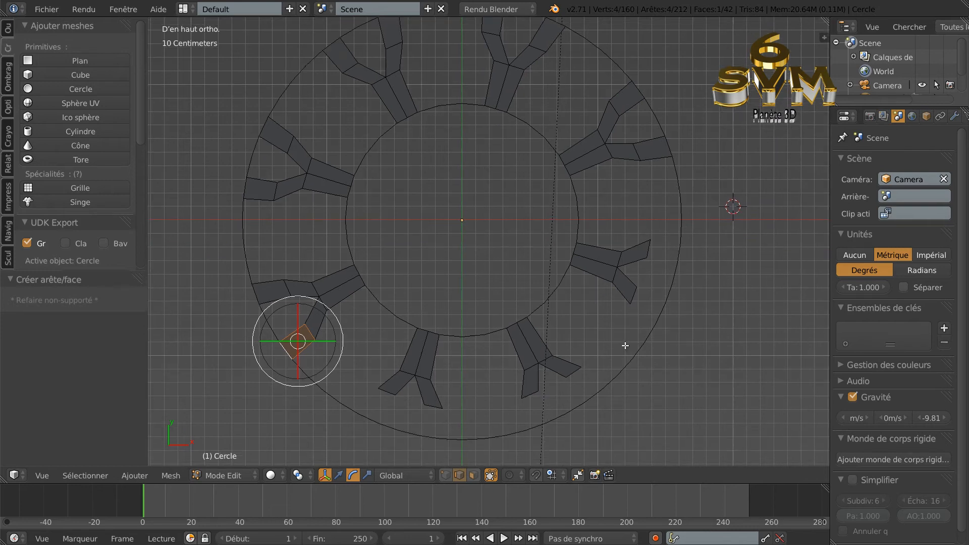
Connect both branches of the spoke just left of the wheel's bottom to the outer circle with faces.
right_click(390, 394)
right_click(382, 417, "shift")
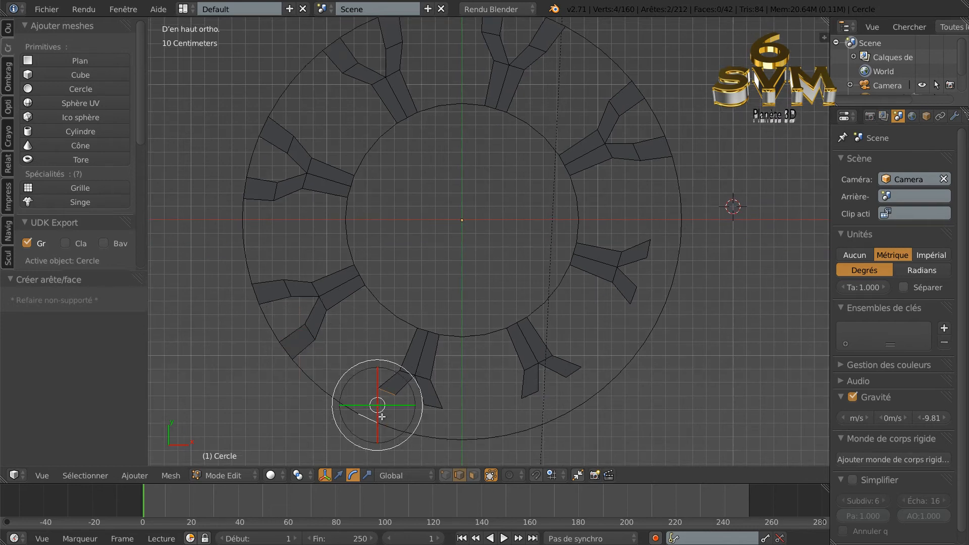
key("f")
right_click(433, 430)
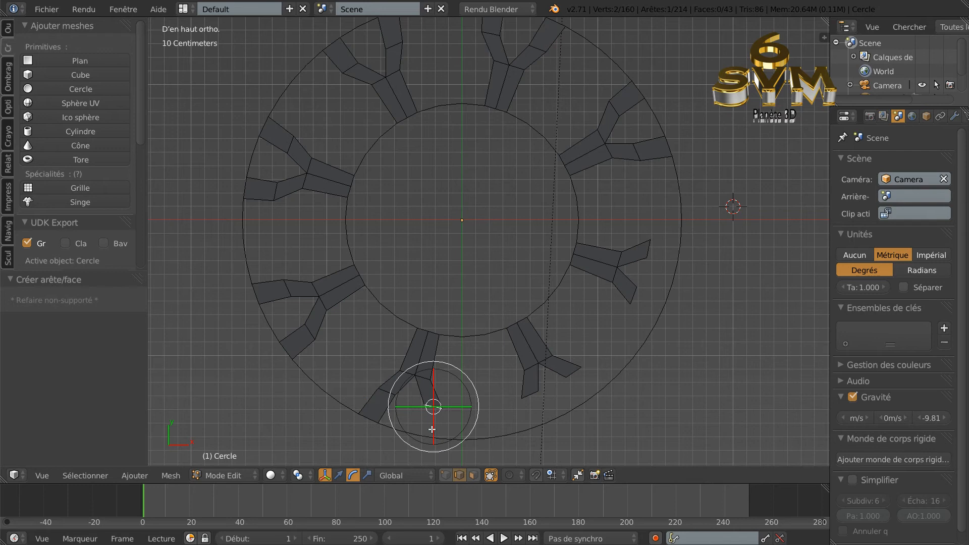
right_click(428, 437, "shift")
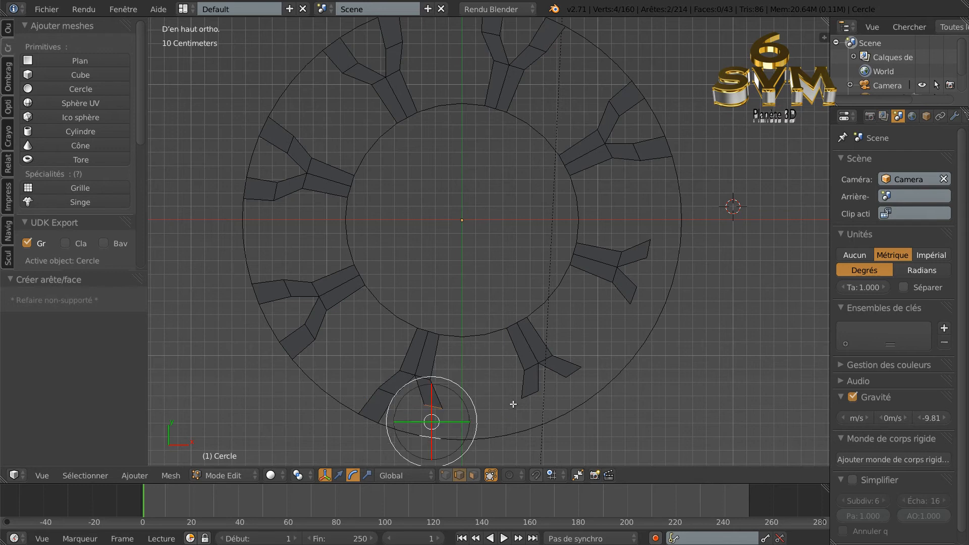
key("f")
Connect both branches of the spoke just right of the wheel's bottom to the outer circle with faces.
right_click(529, 397)
right_click(544, 422, "shift")
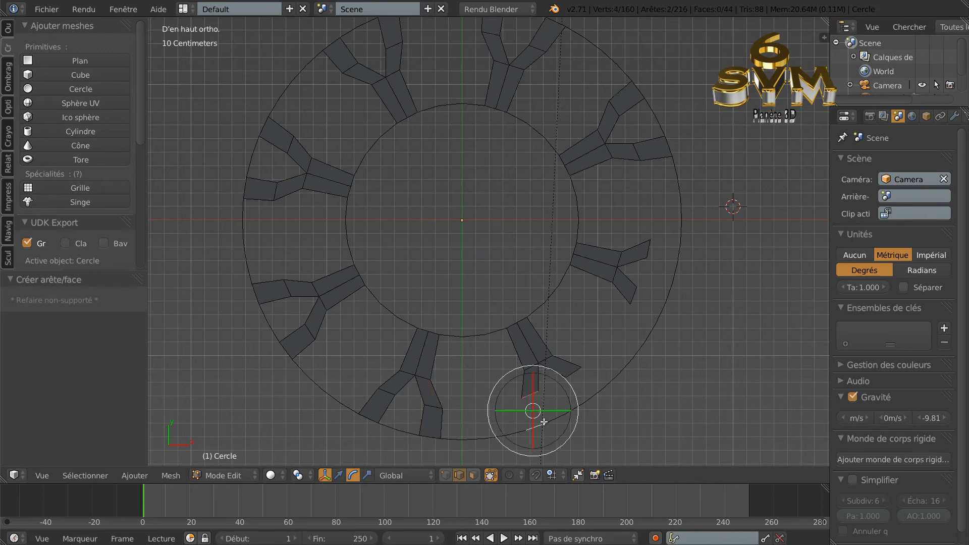
right_click(573, 374)
right_click(594, 398, "shift")
Connect both branches of the right spoke below the horizontal axis to the outer circle with faces.
right_click(637, 301)
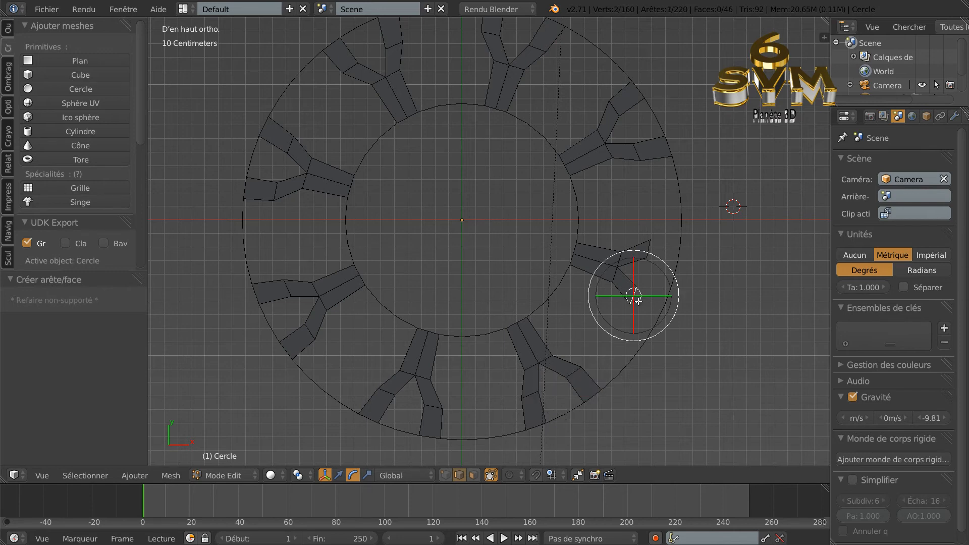
right_click(662, 310, "shift")
key("f")
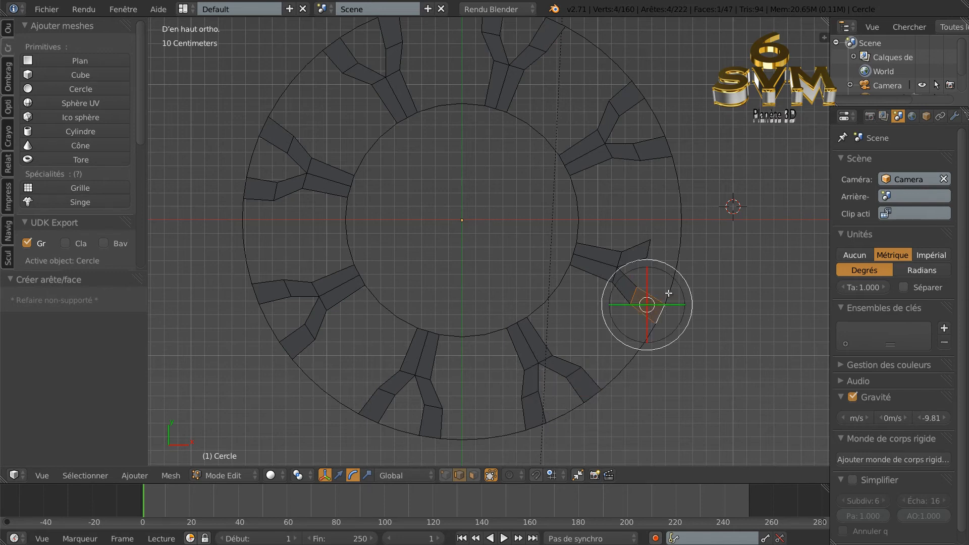
right_click(650, 249)
right_click(680, 254, "shift")
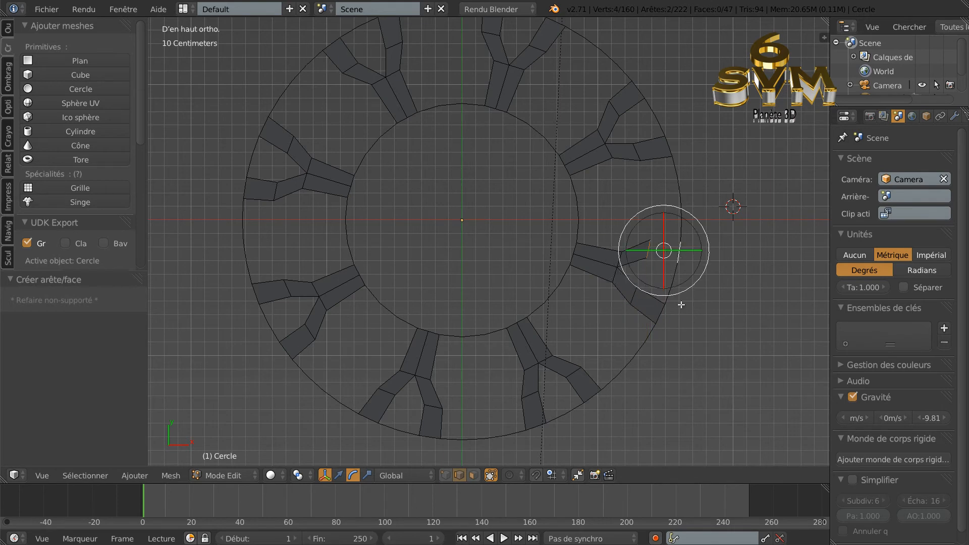
key("f")
Select all vertices of the inner circle and distribute them evenly with LoopTools Space.
scroll(612, 330, "down", 1)
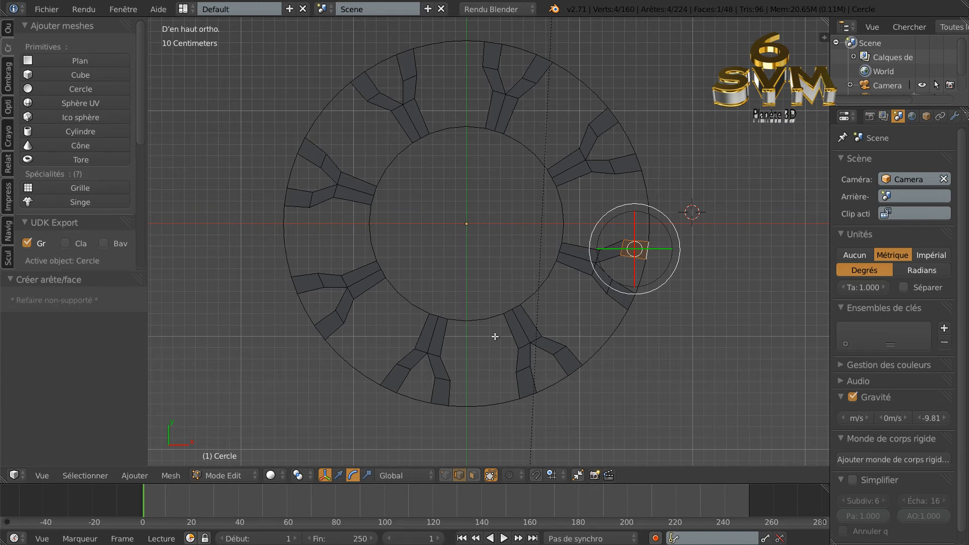
left_click(446, 475)
right_click(433, 132, "alt")
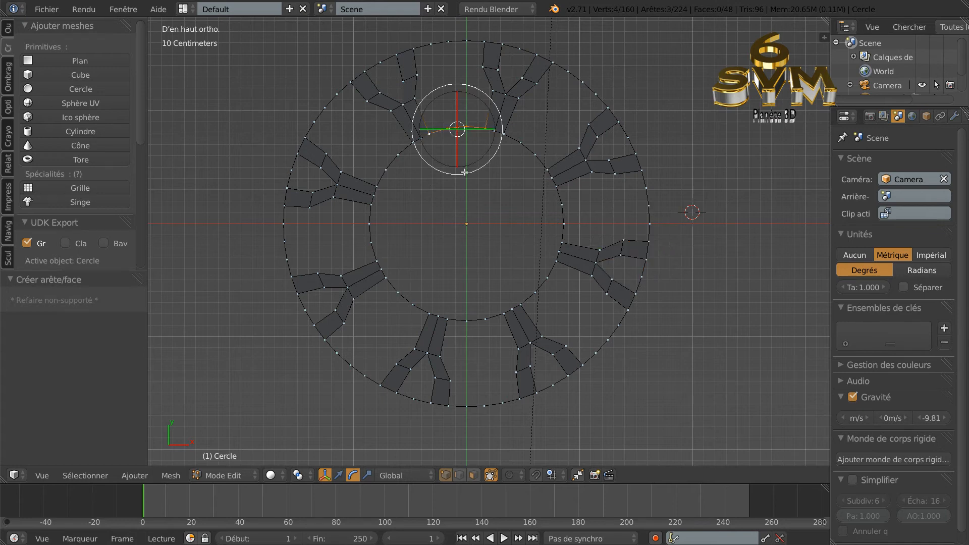
key("c")
mouse_move(457, 132)
left_mouse_down()
mouse_move(515, 150)
mouse_move(537, 173)
mouse_move(552, 234)
mouse_move(548, 264)
mouse_move(497, 312)
mouse_move(435, 318)
mouse_move(367, 251)
mouse_move(374, 208)
mouse_move(401, 164)
mouse_move(442, 137)
left_mouse_up()
right_click(443, 156)
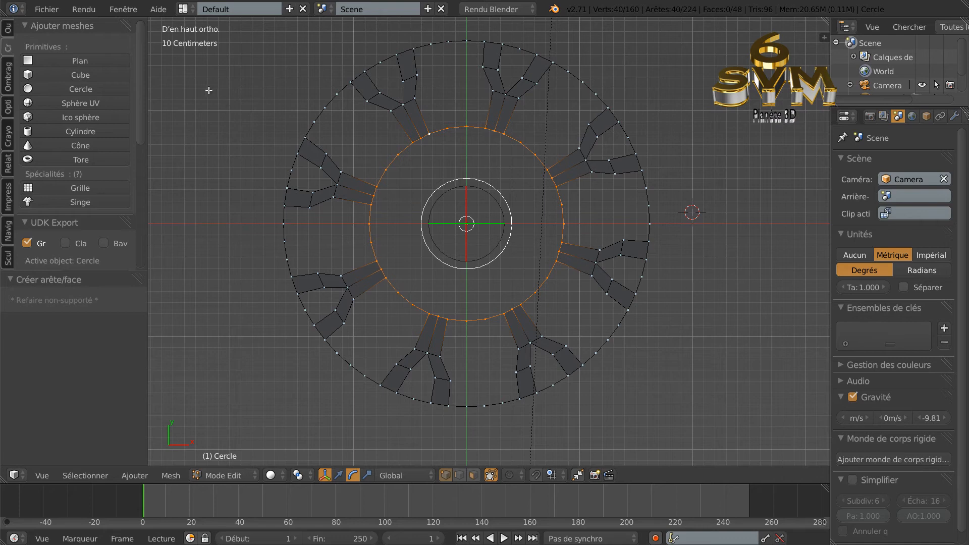
key("w")
mouse_move(190, 84)
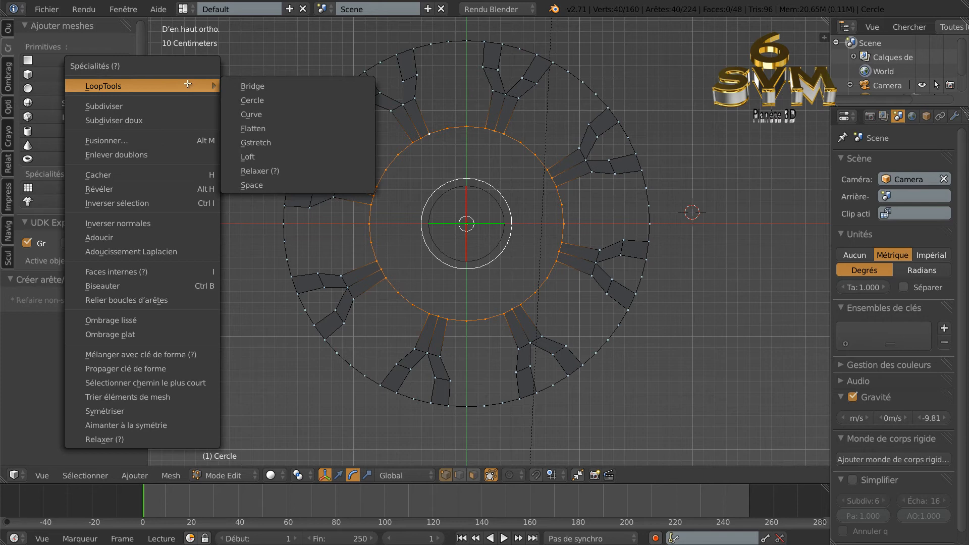
left_click(248, 185)
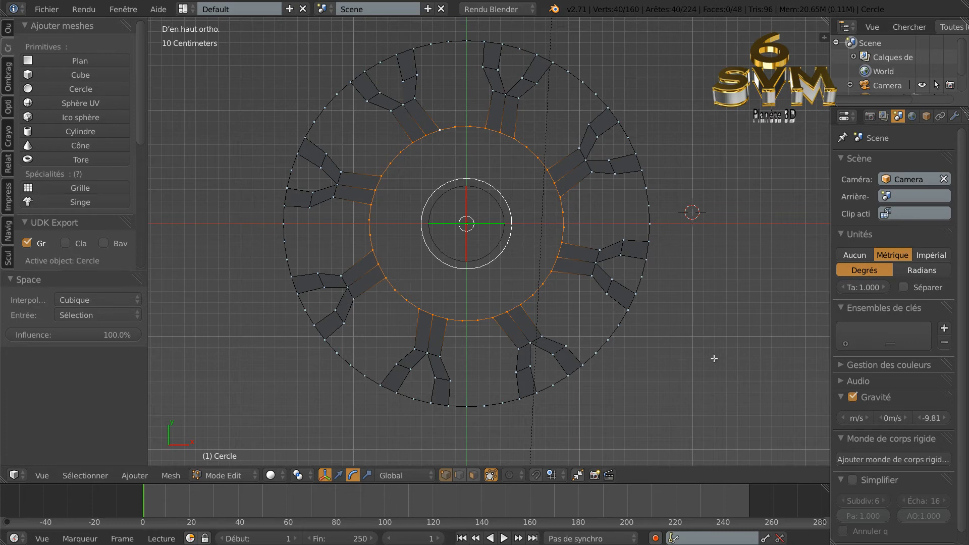
Rotate the inner circle by about -3.27° and scale it down to about 0.56.
key("r")
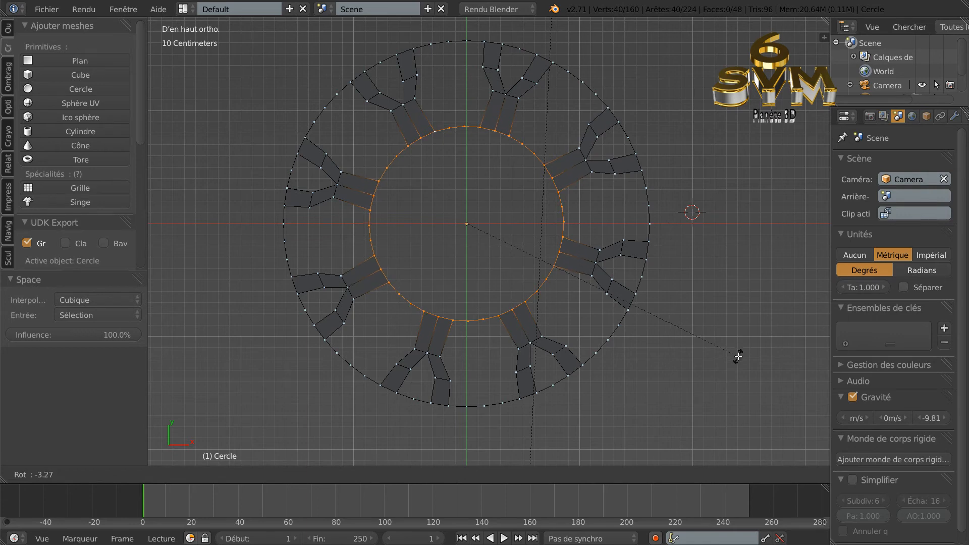
left_click(738, 356)
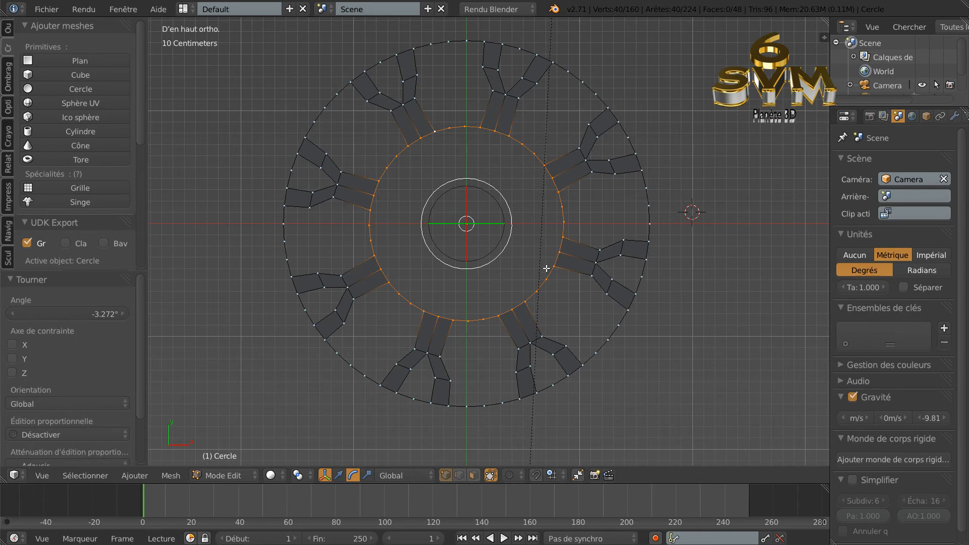
key("s")
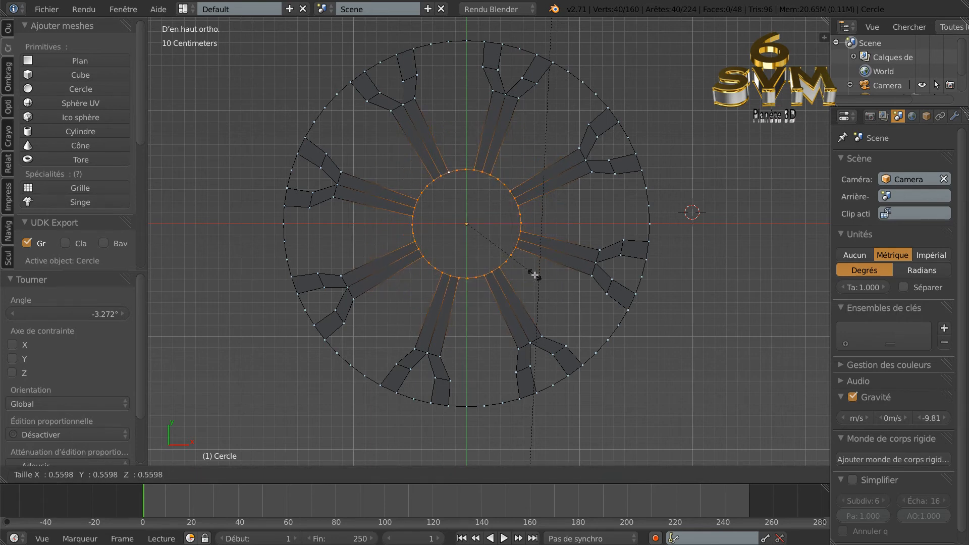
left_click(534, 275)
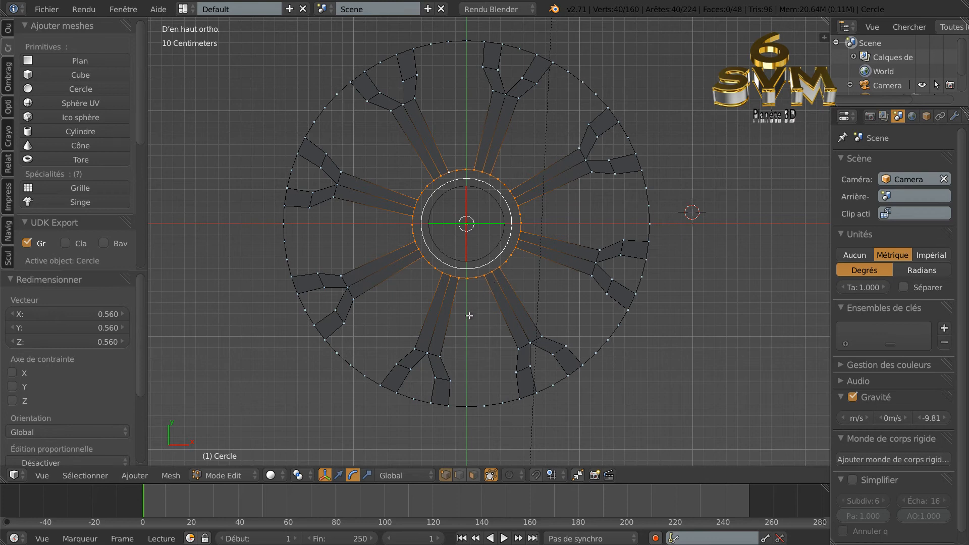
Extrude the inner circle inward and scale the new ring to about 0.283 to form the hub.
scroll(481, 317, "up", 1)
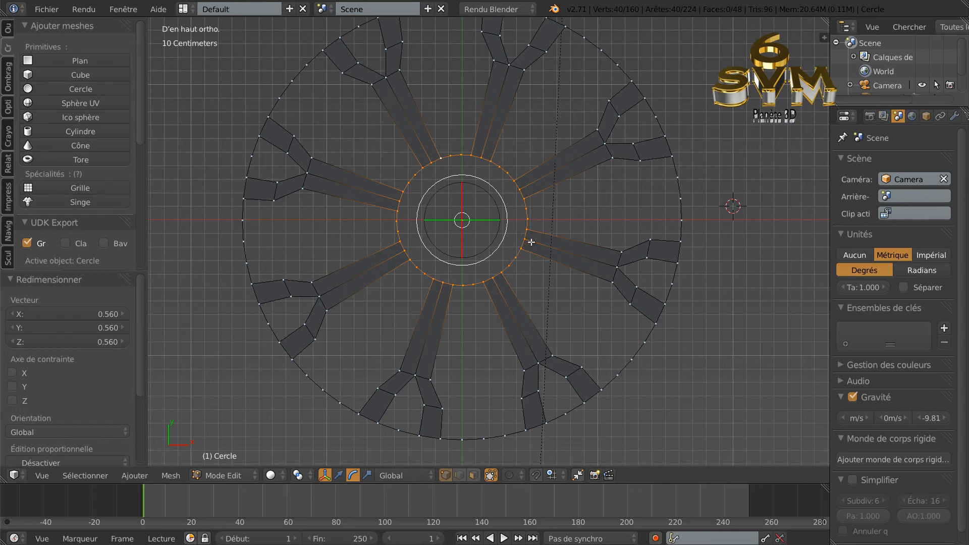
scroll(515, 278, "up", 1)
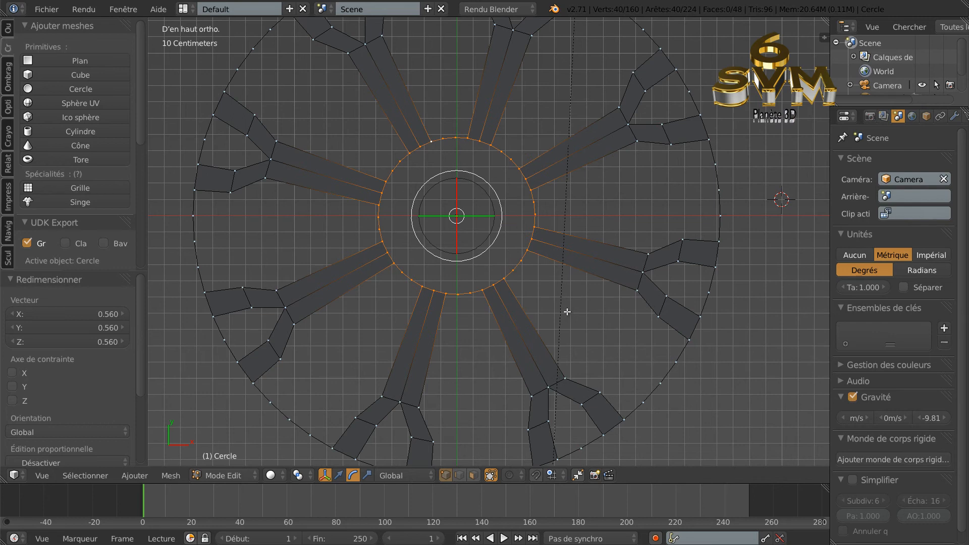
key("e")
key("s")
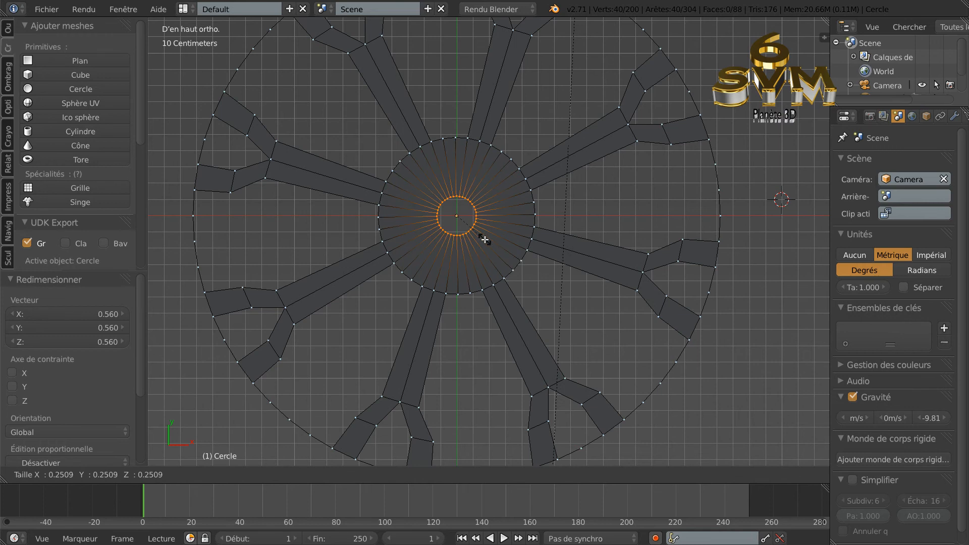
left_click(488, 243)
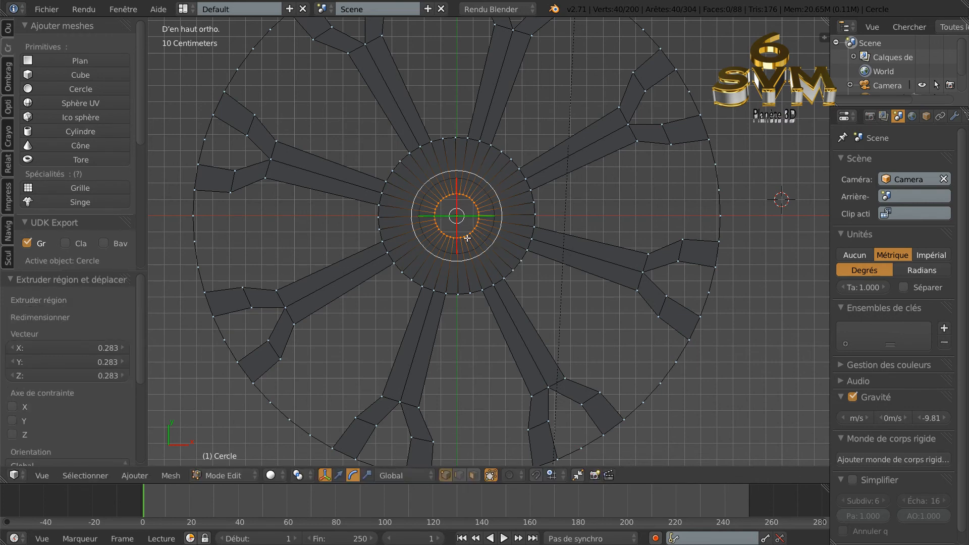
Select the fork vertices of all eight spokes and scale them toward the wheel's center to about 0.787.
scroll(500, 343, "down", 1)
scroll(503, 346, "down", 1)
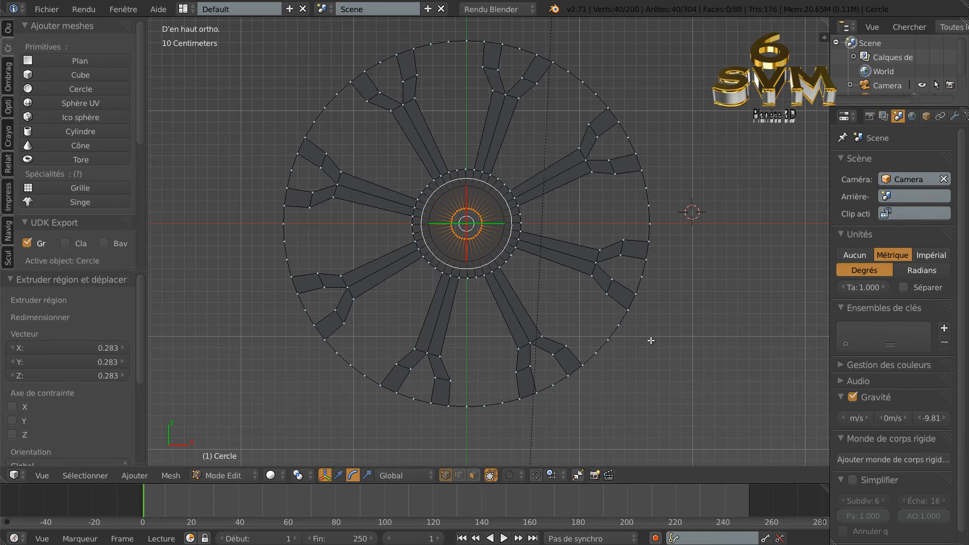
key("a")
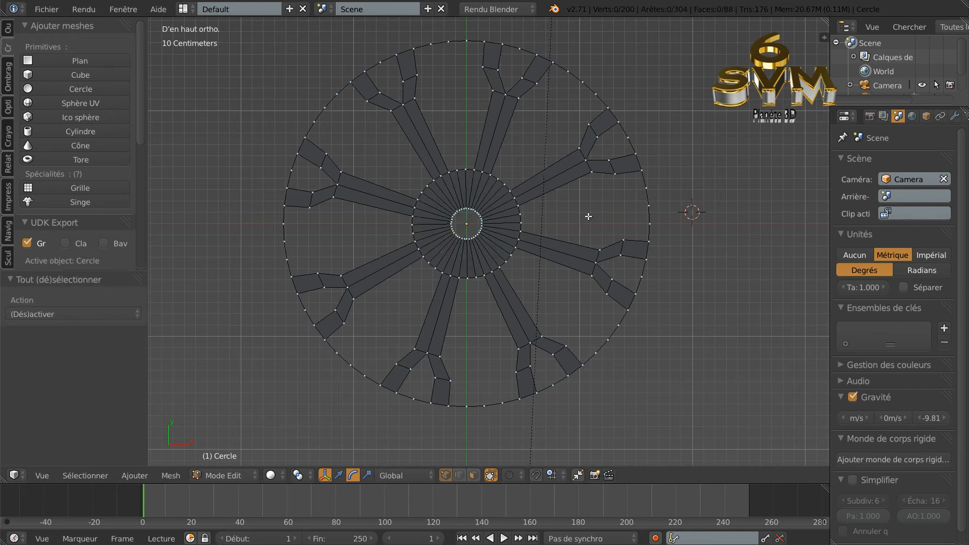
key("c")
mouse_move(596, 250)
left_mouse_down()
mouse_move(583, 281)
mouse_move(510, 346)
left_mouse_up()
left_click_drag(434, 351, 413, 342)
mouse_move(352, 292)
left_mouse_down()
mouse_move(339, 202)
mouse_move(387, 113)
mouse_move(419, 95)
mouse_move(511, 96)
mouse_move(574, 154)
mouse_move(574, 168)
left_mouse_up()
right_click(589, 212)
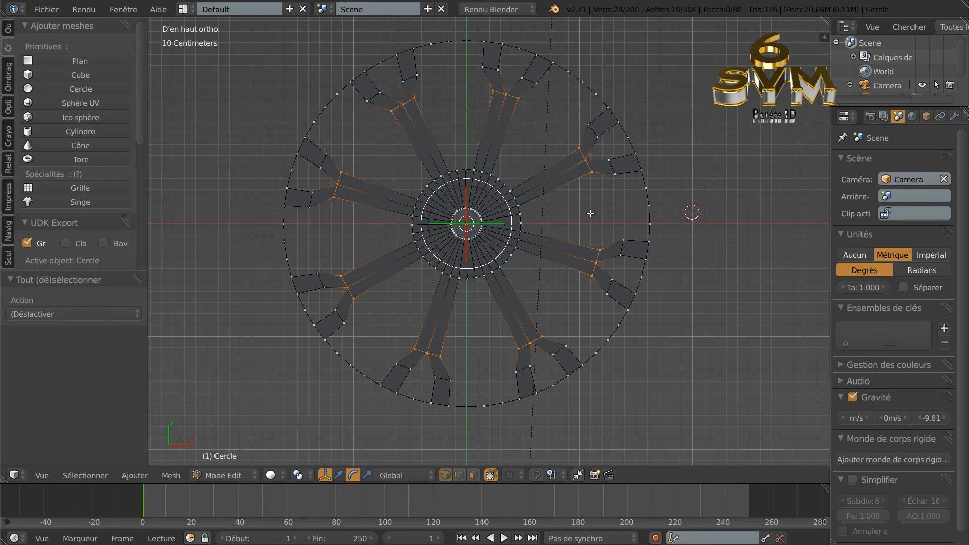
left_click(298, 475)
left_click(310, 413)
key("s")
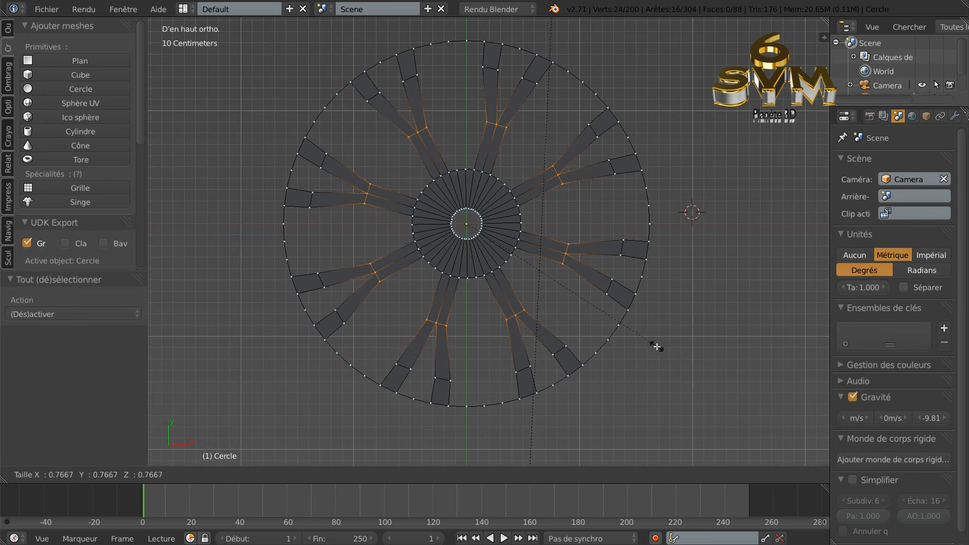
left_click(659, 347)
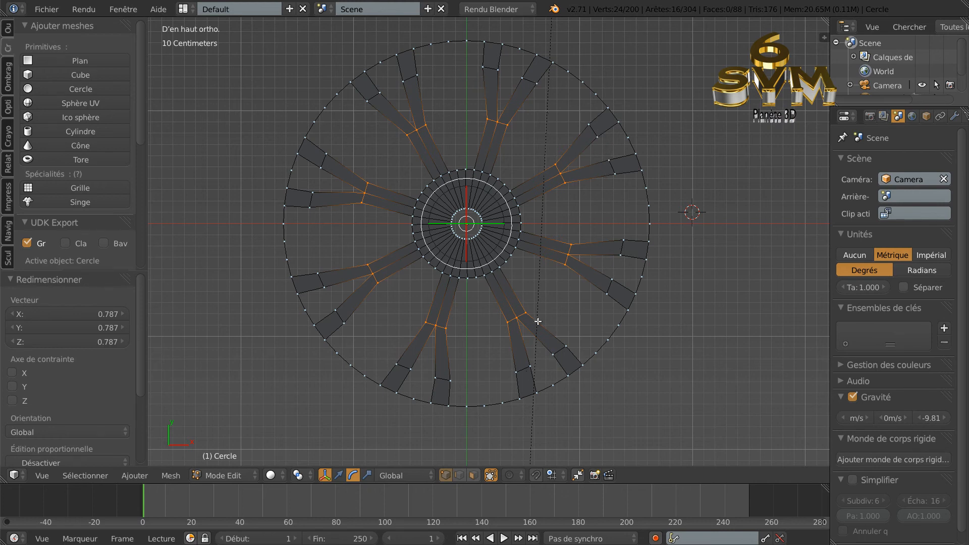
Lower the fork vertices of all eight spokes by about 9.6 cm along the Z axis.
middle_click_drag(731, 392, 727, 314)
middle_click_drag(638, 380, 656, 384)
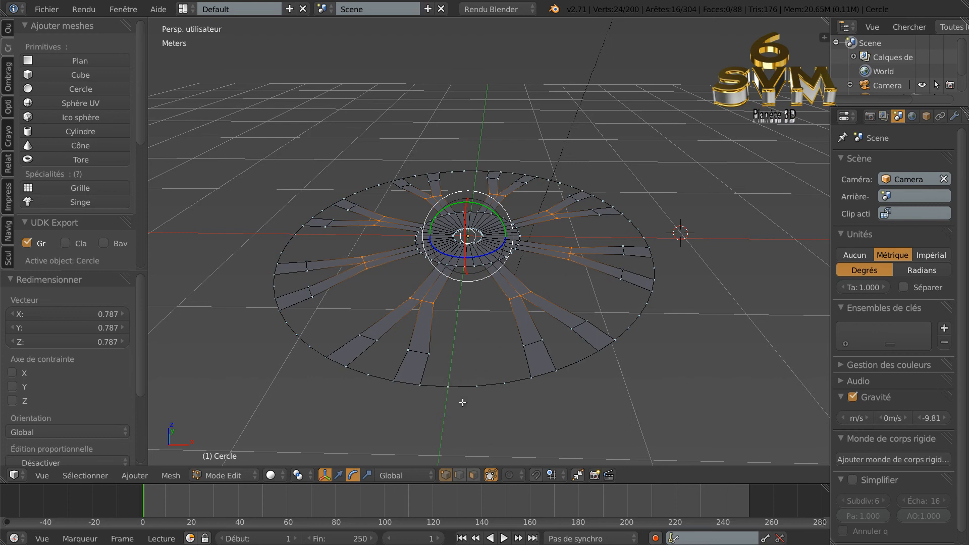
left_click(339, 475)
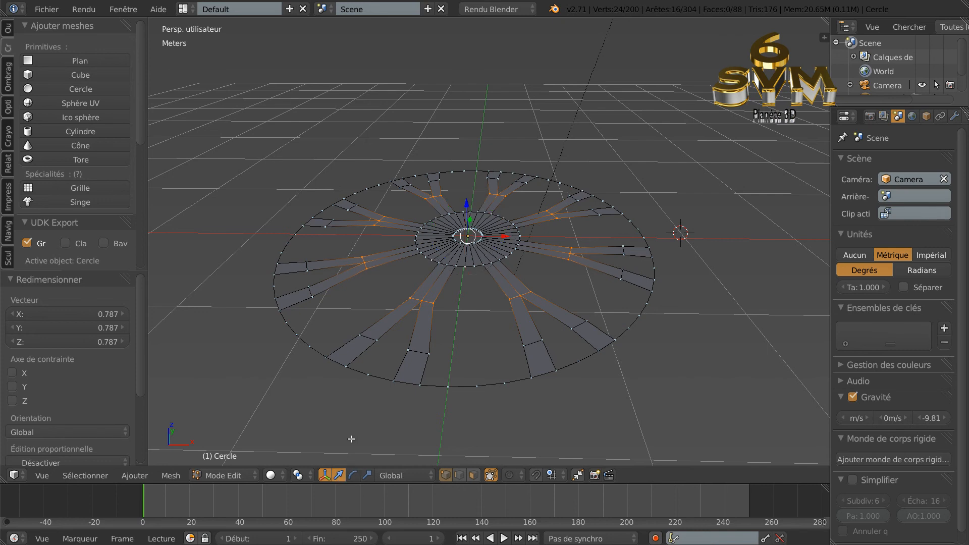
left_click_drag(468, 204, 468, 198)
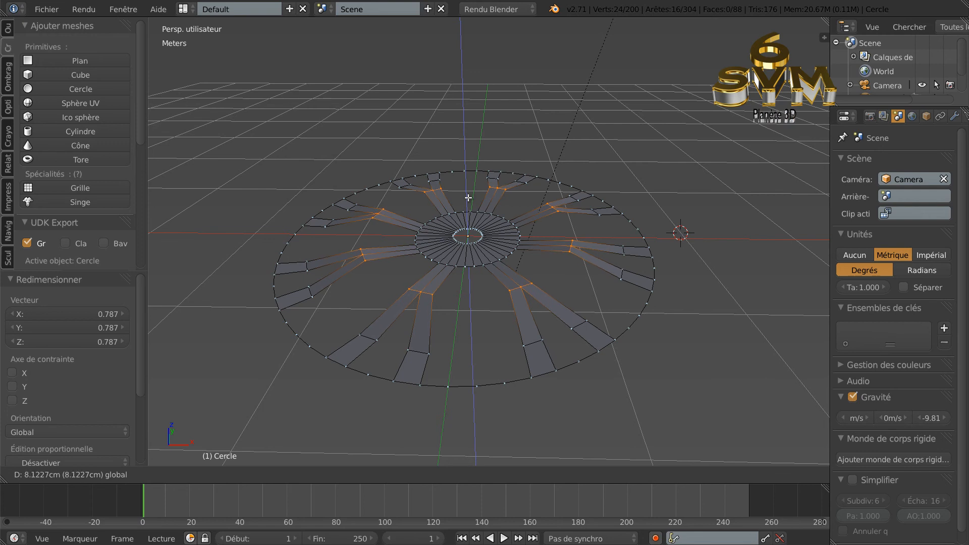
left_click_drag(468, 198, 470, 210)
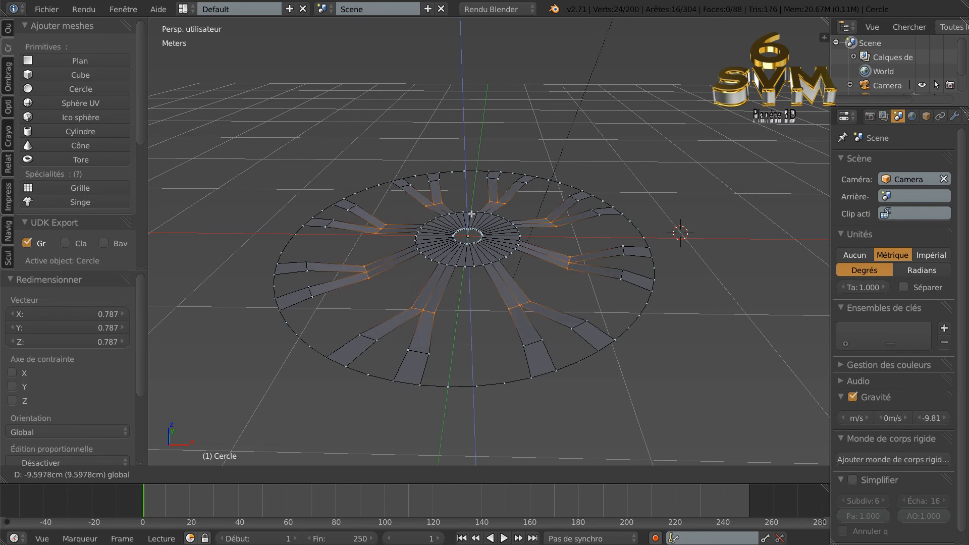
left_click(517, 249)
Select the branch vertices just inside the outer circle on every spoke and raise them about 4.34 cm along Z.
key("KP_7")
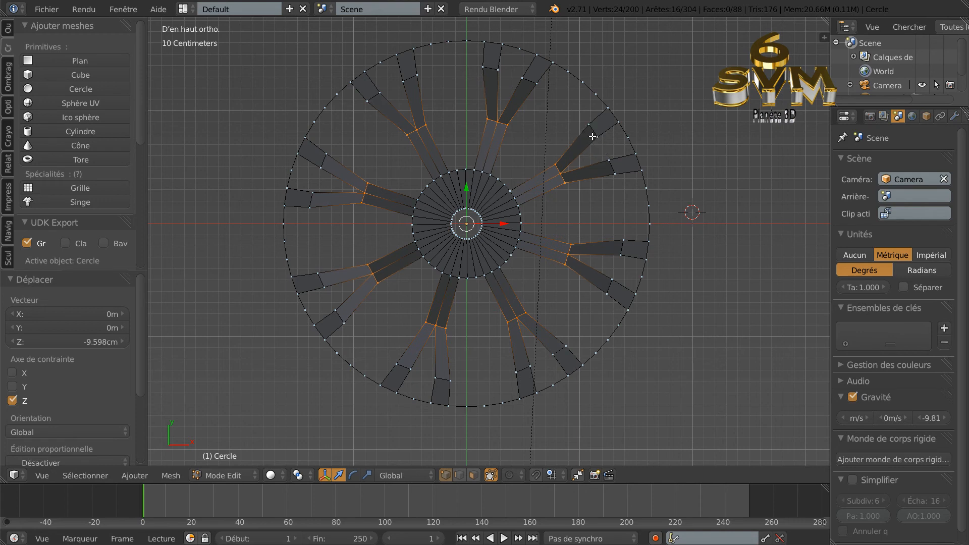
key("a")
key("a")
key("c")
mouse_move(592, 134)
left_mouse_down()
mouse_move(610, 172)
mouse_move(616, 251)
mouse_move(554, 354)
mouse_move(532, 368)
mouse_move(480, 372)
mouse_move(385, 364)
mouse_move(325, 288)
mouse_move(325, 167)
mouse_move(372, 102)
mouse_move(423, 75)
mouse_move(472, 71)
mouse_move(537, 85)
left_mouse_up()
right_click(553, 104)
middle_click_drag(730, 368, 733, 273)
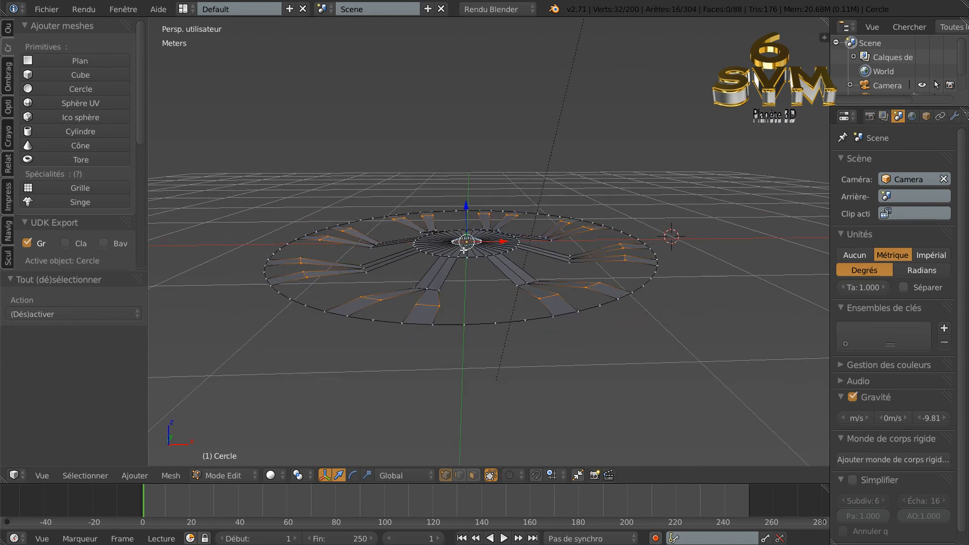
left_click_drag(468, 207, 696, 344)
middle_click_drag(696, 343, 667, 381)
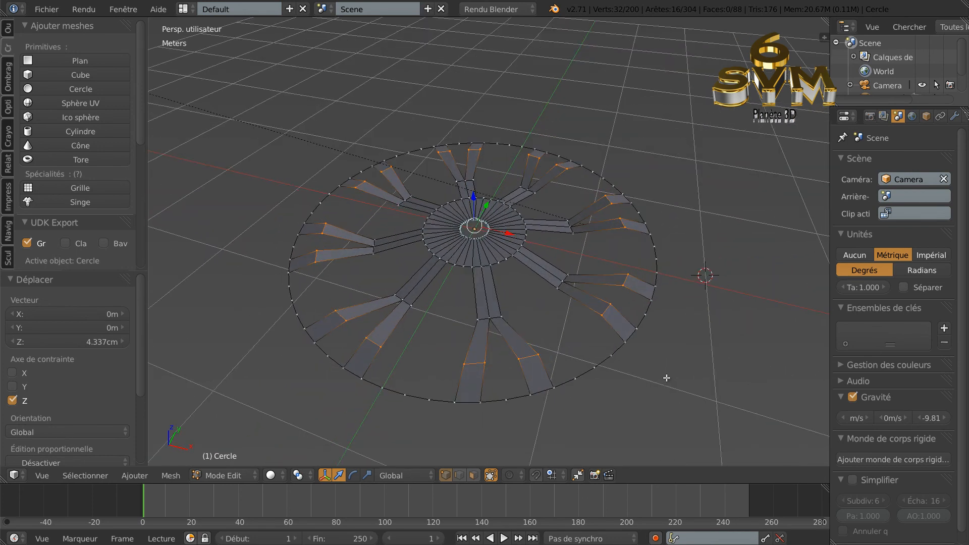
Select all the vertices of the outer circle, extrude them outward and scale the new ring to 1.055.
key("KP_7")
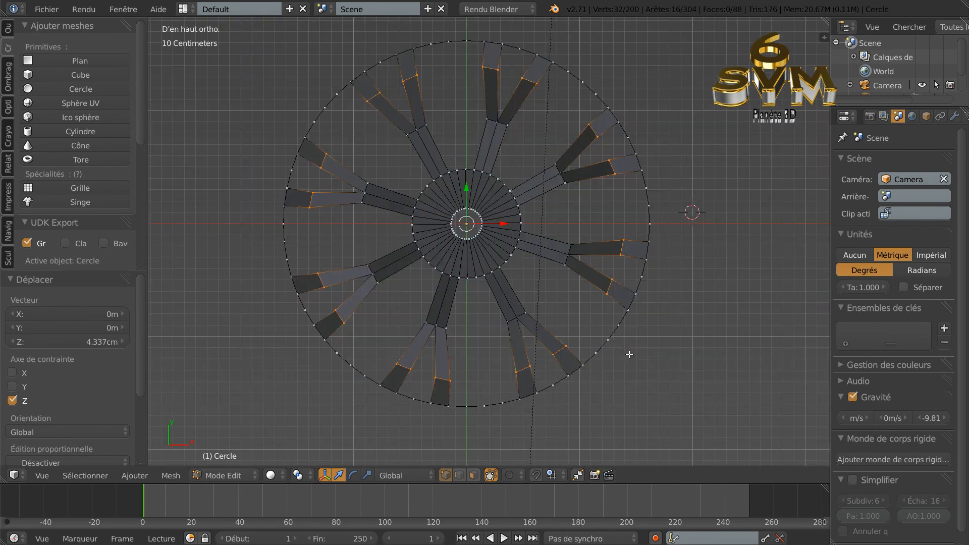
scroll(649, 333, "down", 1)
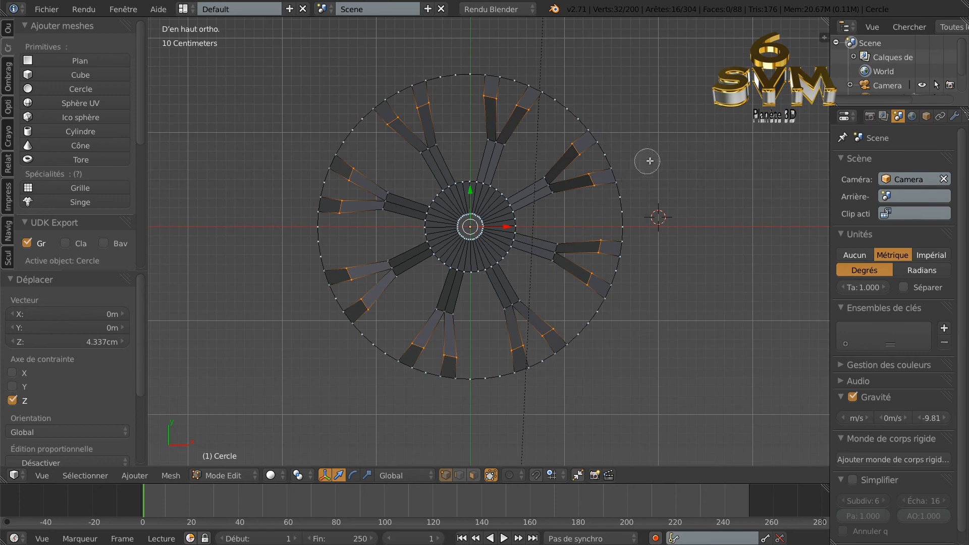
key("a")
key("c")
mouse_move(628, 200)
left_mouse_down()
mouse_move(613, 146)
mouse_move(573, 105)
mouse_move(510, 69)
mouse_move(419, 76)
mouse_move(387, 82)
mouse_move(335, 136)
mouse_move(310, 234)
mouse_move(357, 342)
mouse_move(457, 385)
mouse_move(487, 384)
mouse_move(588, 341)
mouse_move(623, 270)
mouse_move(629, 209)
left_mouse_up()
right_click(629, 209)
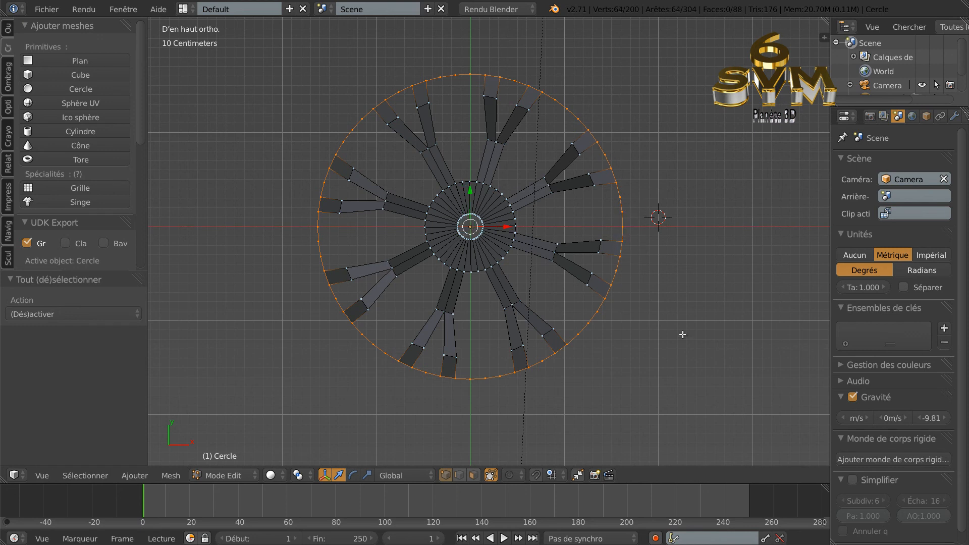
key("e")
key("s")
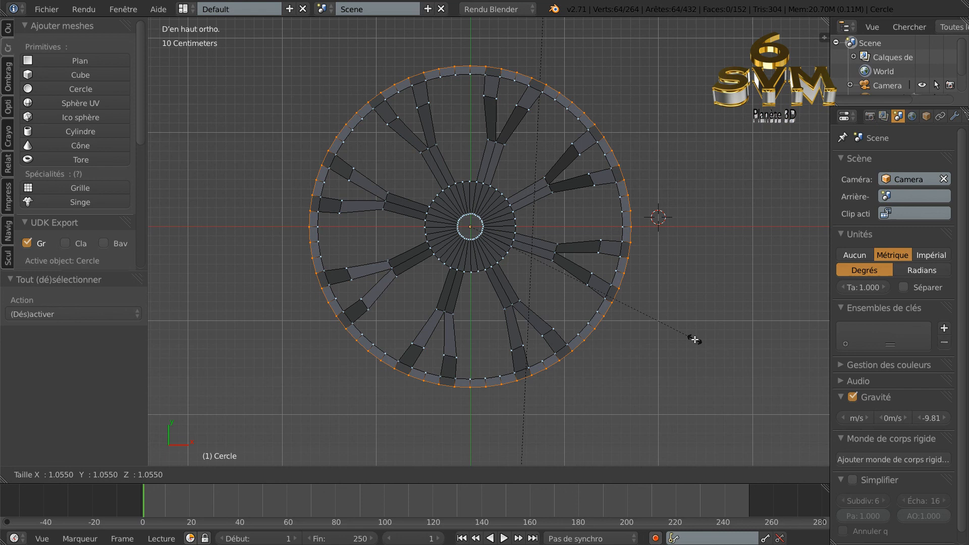
left_click(694, 340)
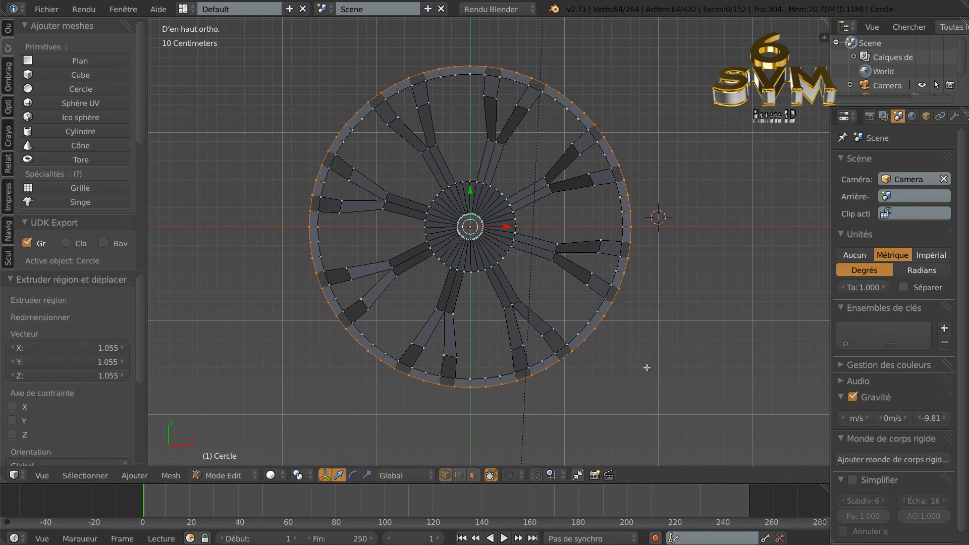
Recalculate the normals of the entire wheel mesh so its faces are oriented consistently.
key("a")
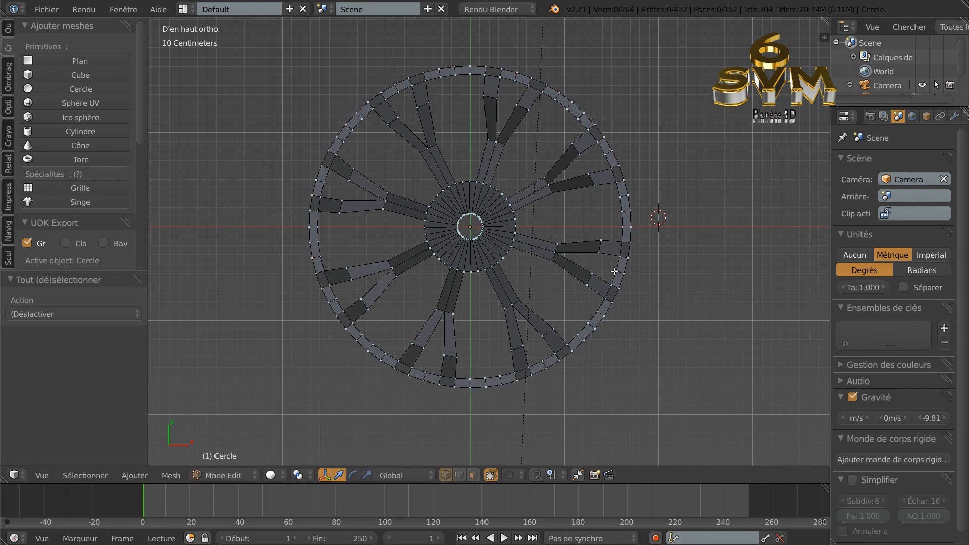
key("a")
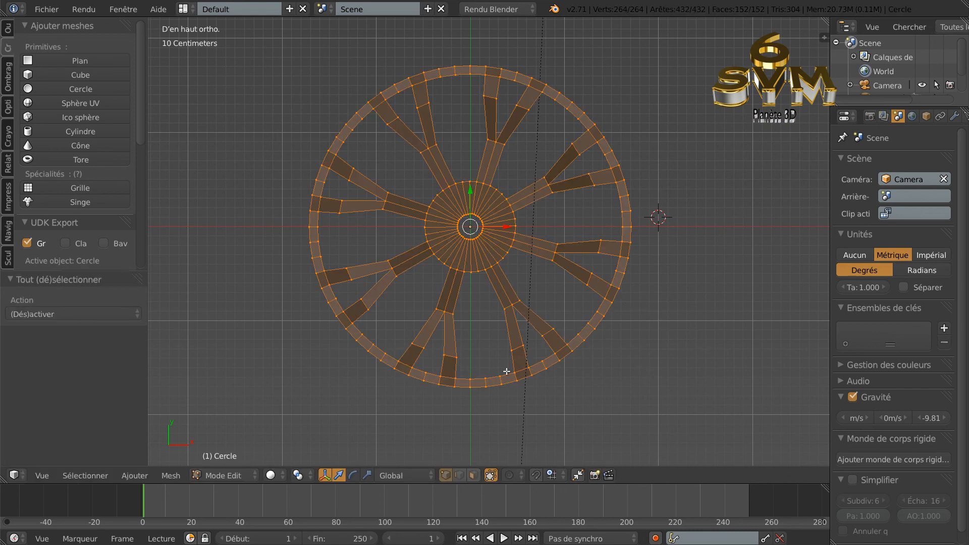
left_click(8, 75)
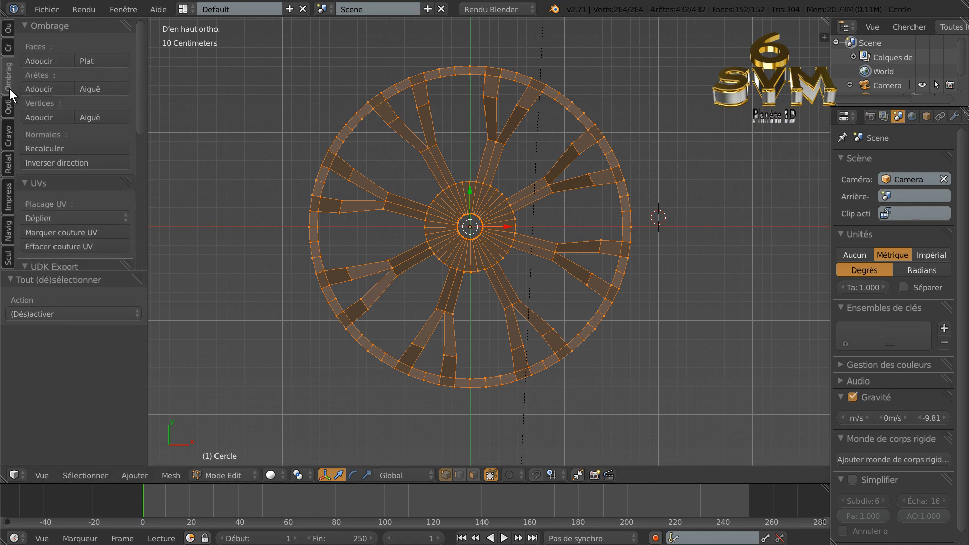
left_click(41, 147)
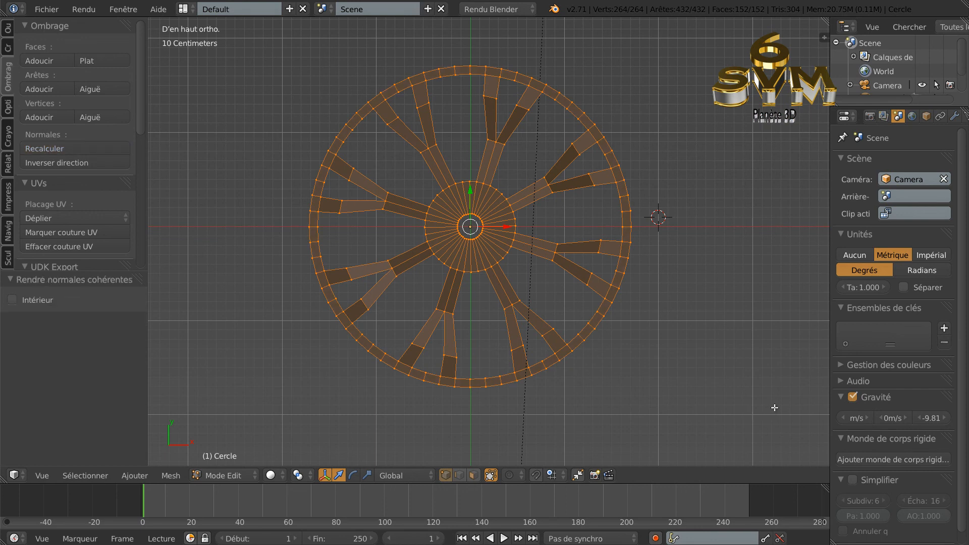
key("a")
middle_click_drag(697, 386, 691, 328)
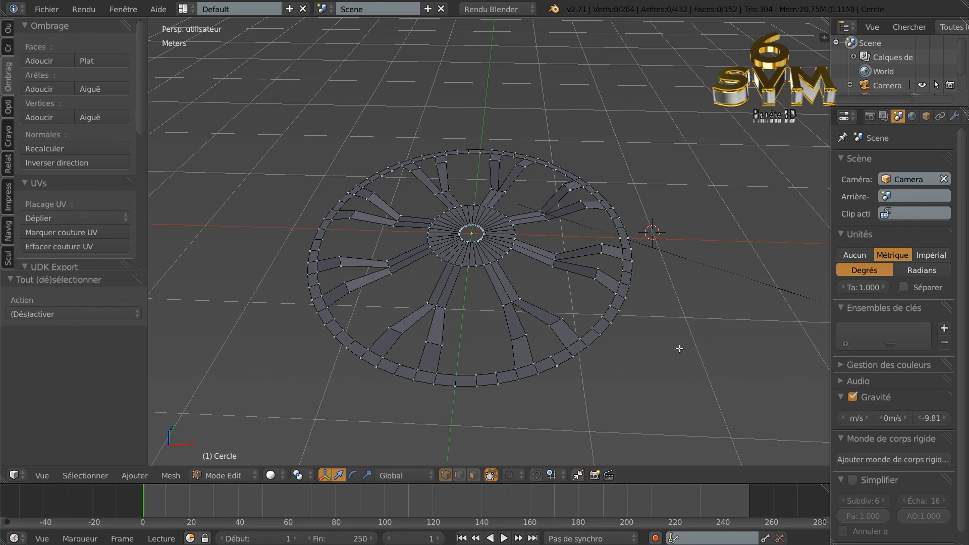
Extrude the entire wheel mesh upward along the Z axis to give it thickness, and return to Object Mode.
key("a")
middle_click_drag(668, 371, 668, 346)
key("e")
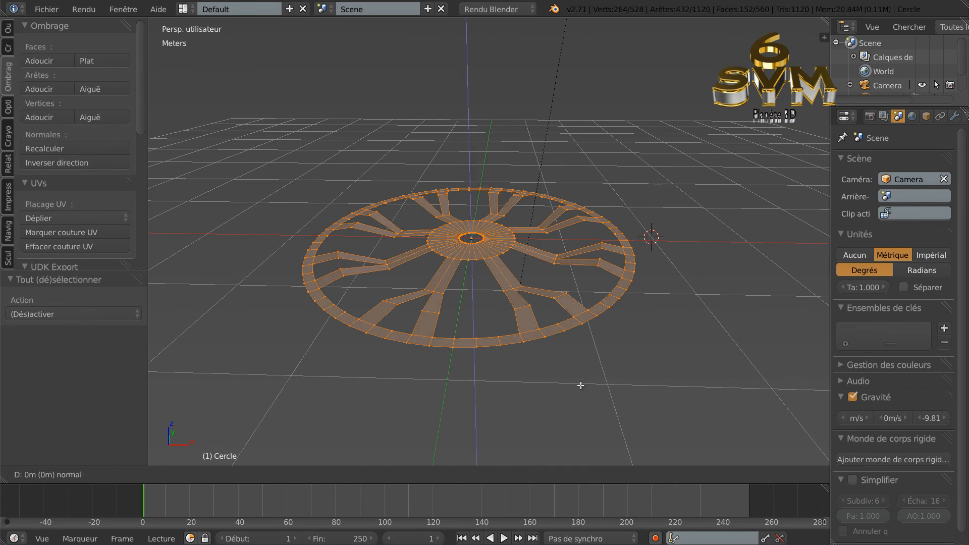
left_click(581, 386)
middle_click_drag(504, 214, 504, 204)
left_click_drag(472, 204, 478, 192)
middle_click_drag(580, 225, 537, 327)
key("Tab")
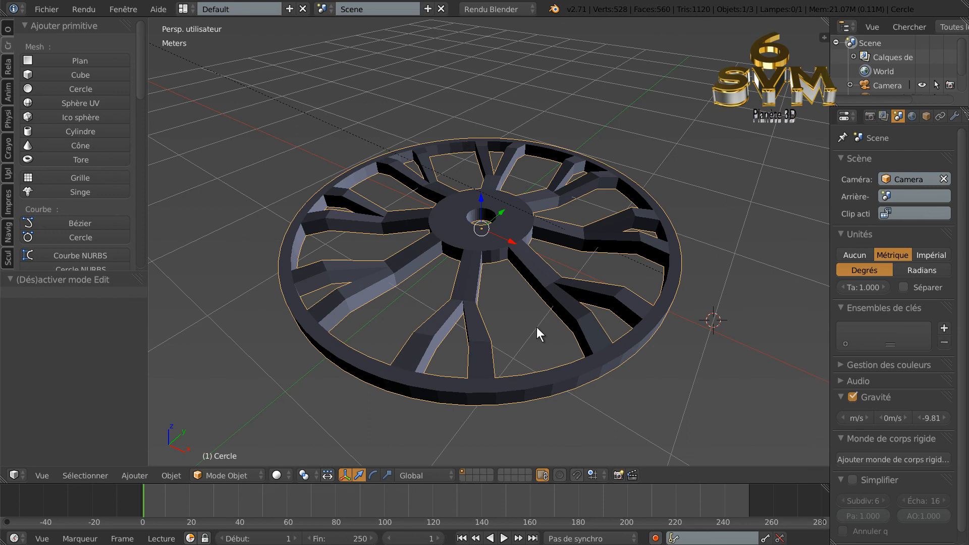
mouse_move(488, 352)
middle_mouse_down()
mouse_move(498, 363)
mouse_move(492, 356)
middle_mouse_up()
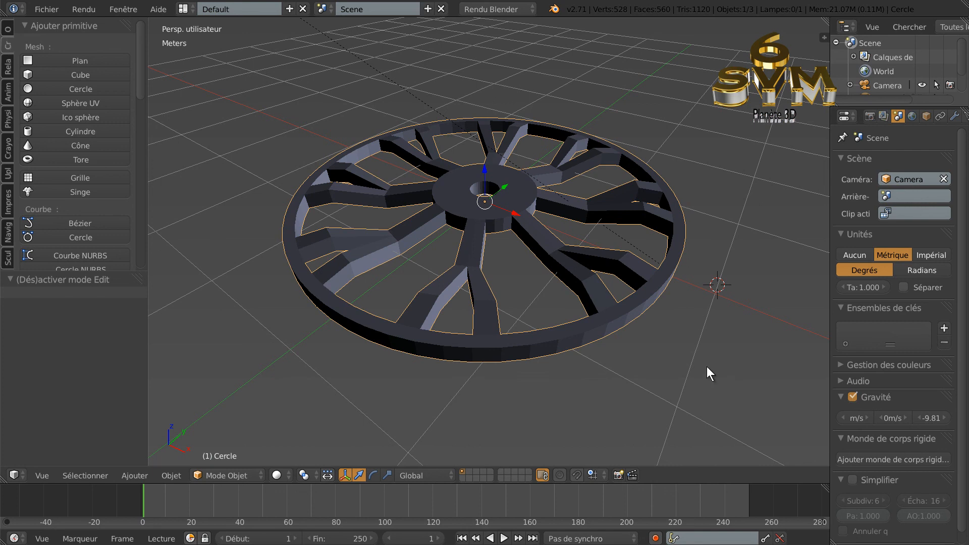
mouse_move(628, 386)
middle_mouse_down()
mouse_move(616, 385)
mouse_move(628, 388)
middle_mouse_up()
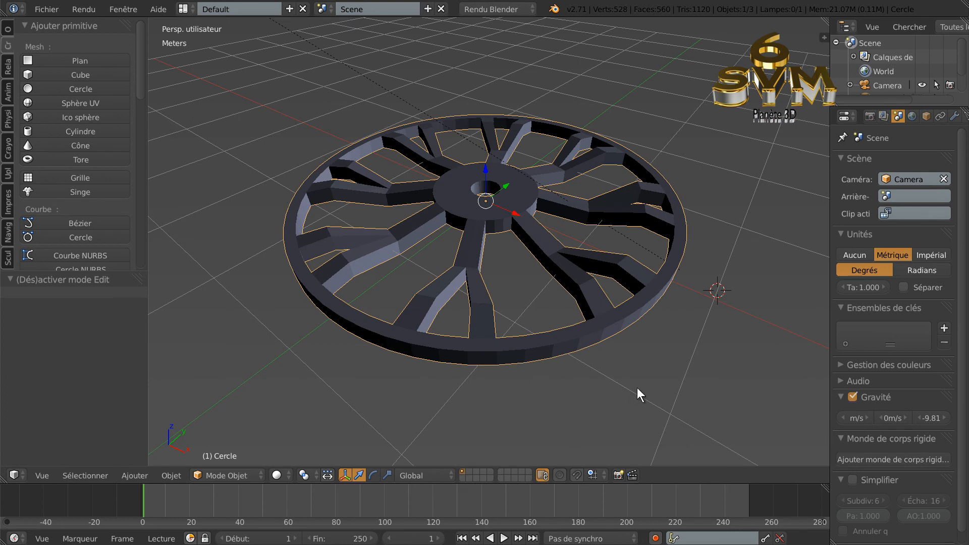
scroll(644, 389, "up", 1)
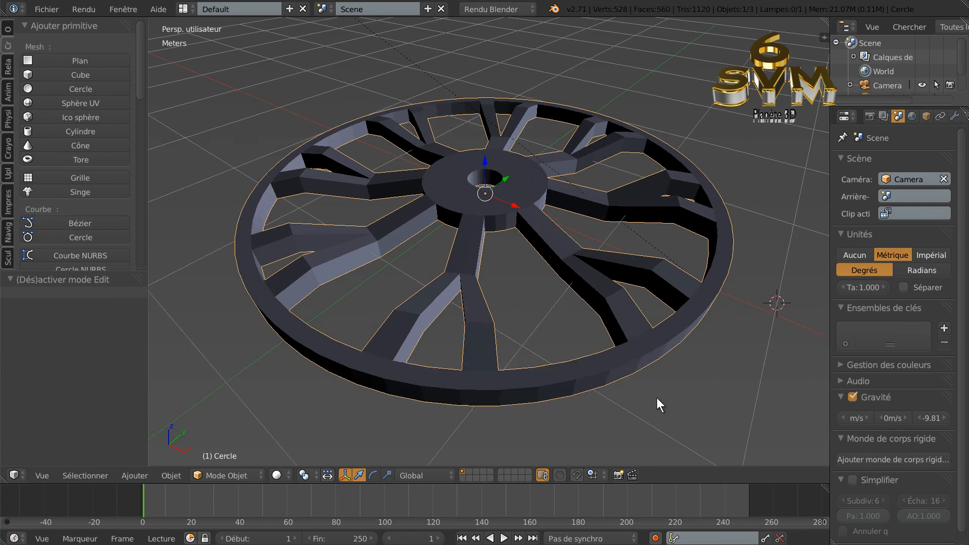